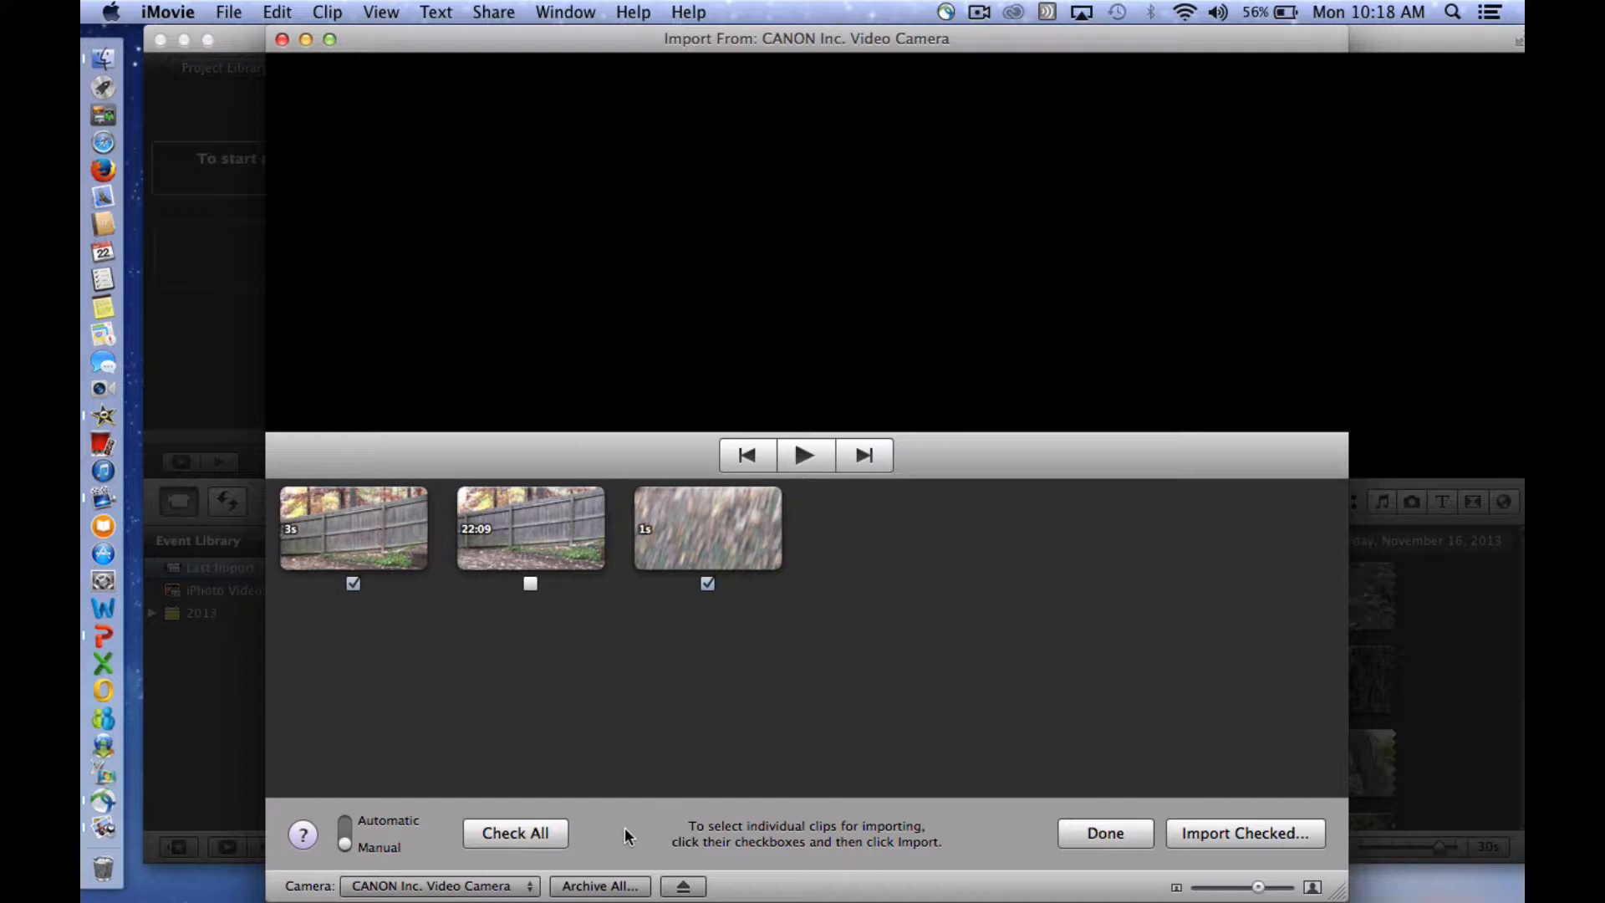
# Check only the 22:09 camera clip for import, leaving the 3-second and 1-second clips unchecked
pyautogui.click(353, 583)
pyautogui.click(710, 584)
pyautogui.click(530, 584)
# Check all clips, try Automatic import mode, and return to Manual with only the 22:09 clip checked
pyautogui.click(500, 836)
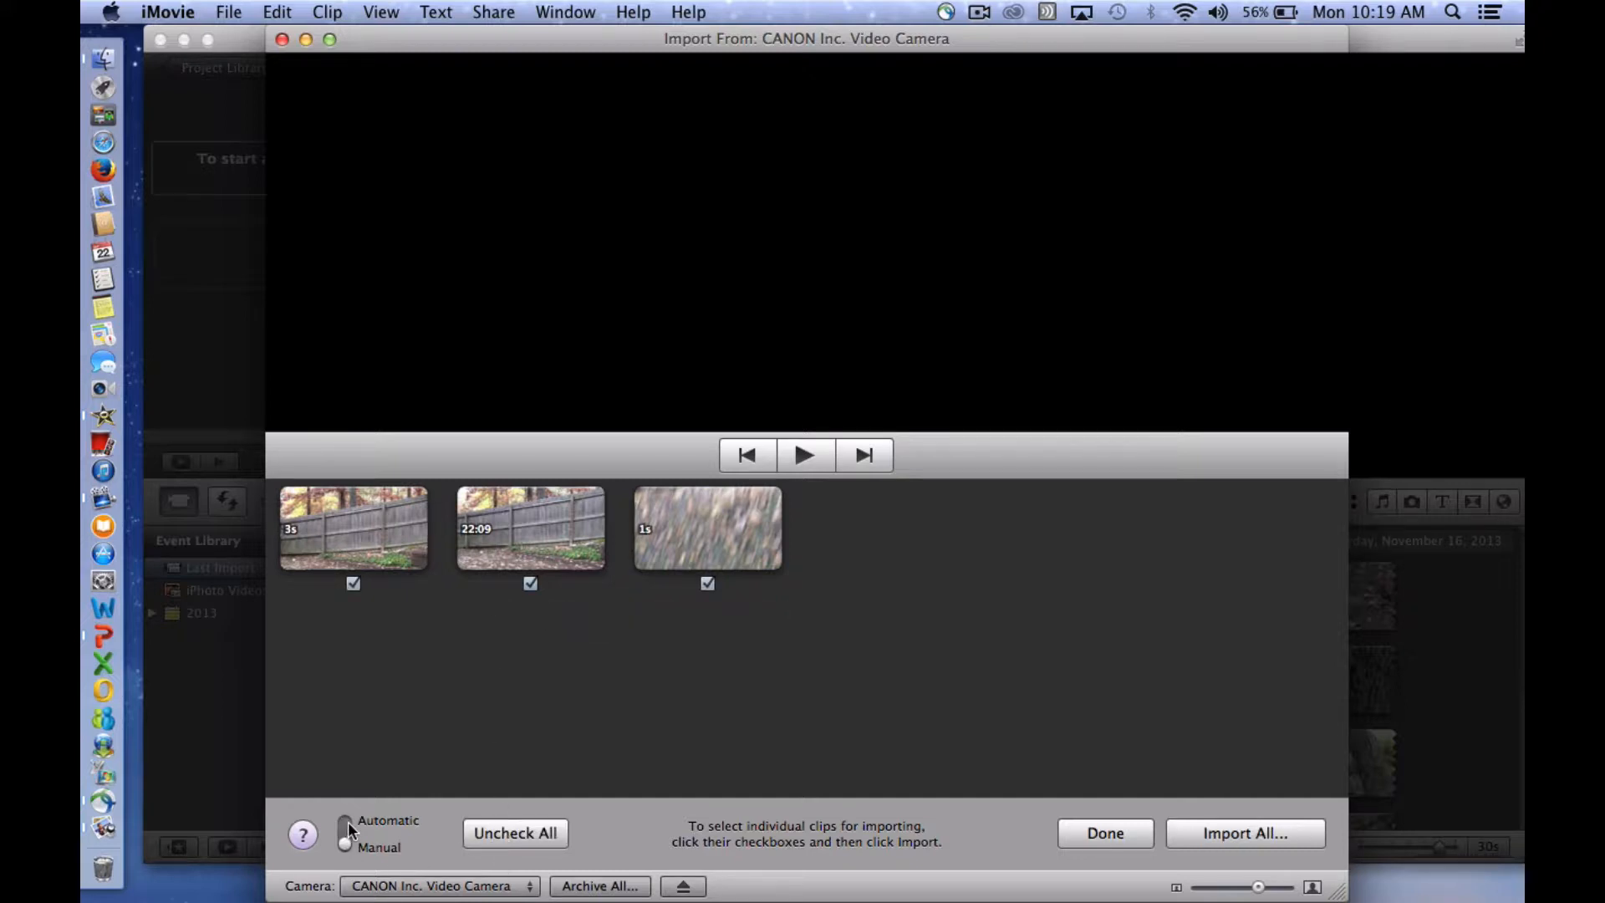
pyautogui.click(347, 822)
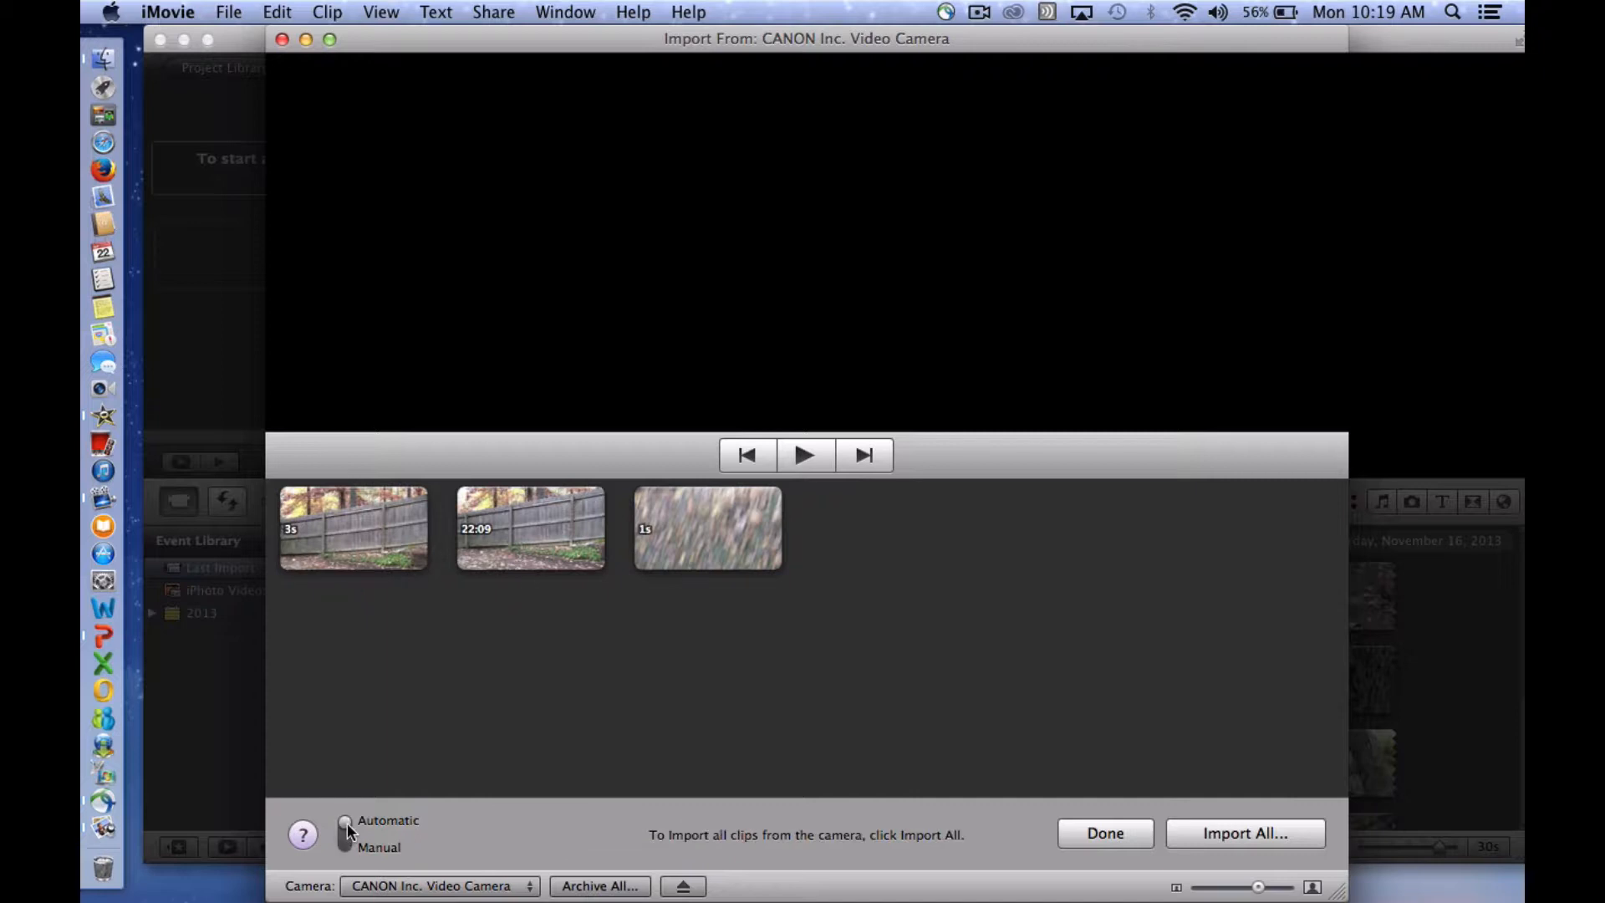
pyautogui.click(347, 822)
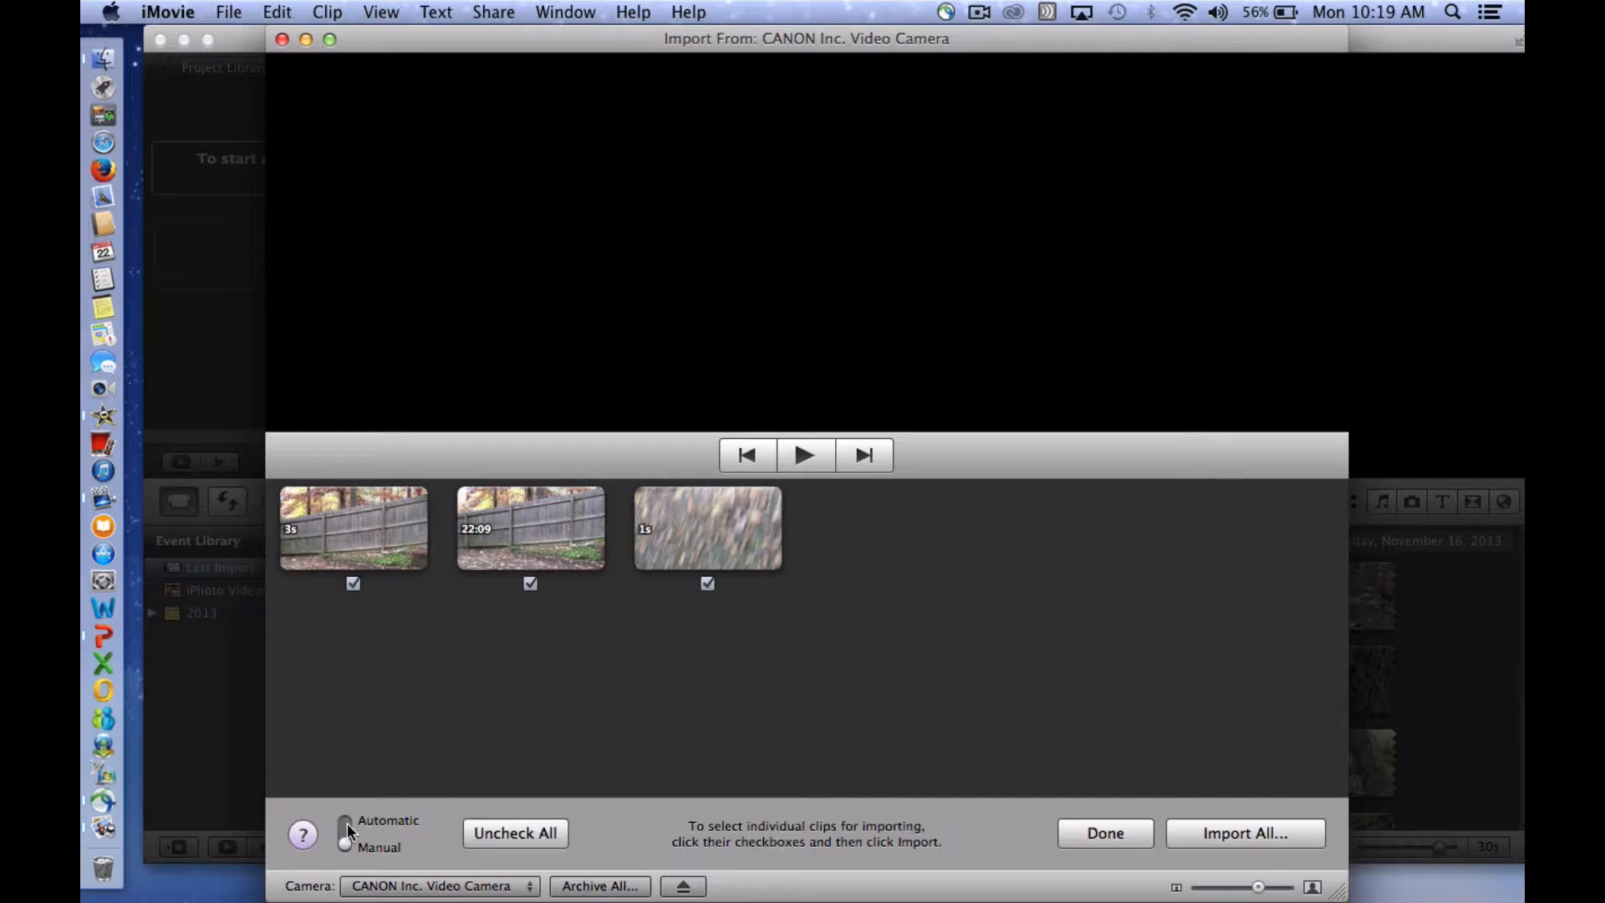
pyautogui.click(352, 584)
pyautogui.click(707, 585)
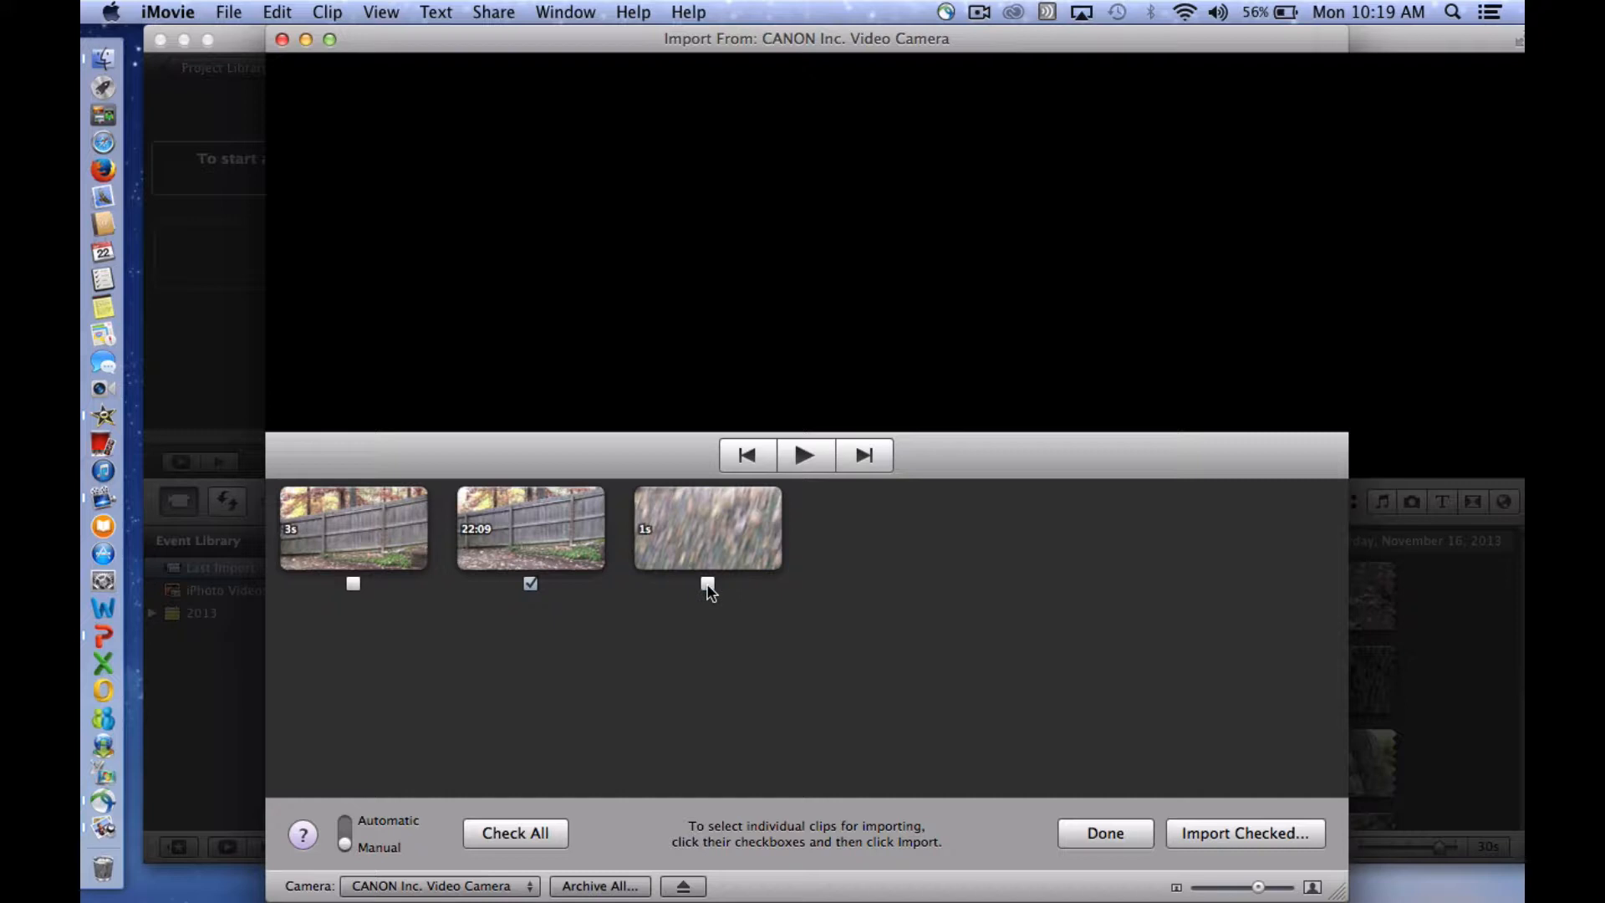
# Import the checked clip into a new event named edTPA Clipping and close the camera import window
pyautogui.click(1225, 832)
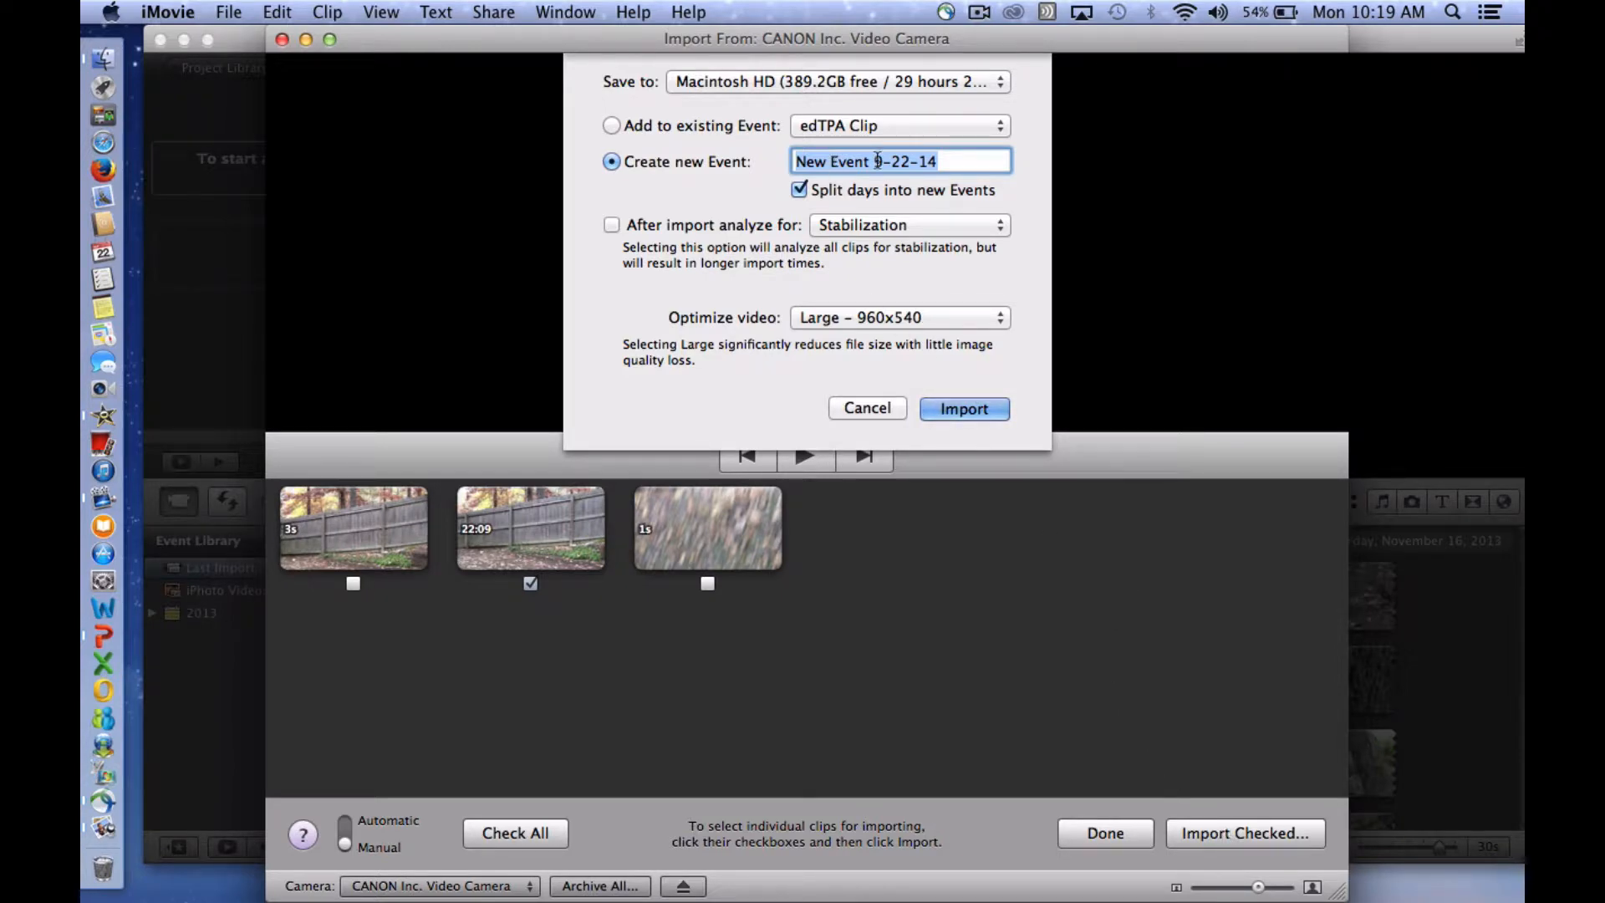
pyautogui.write('ed')
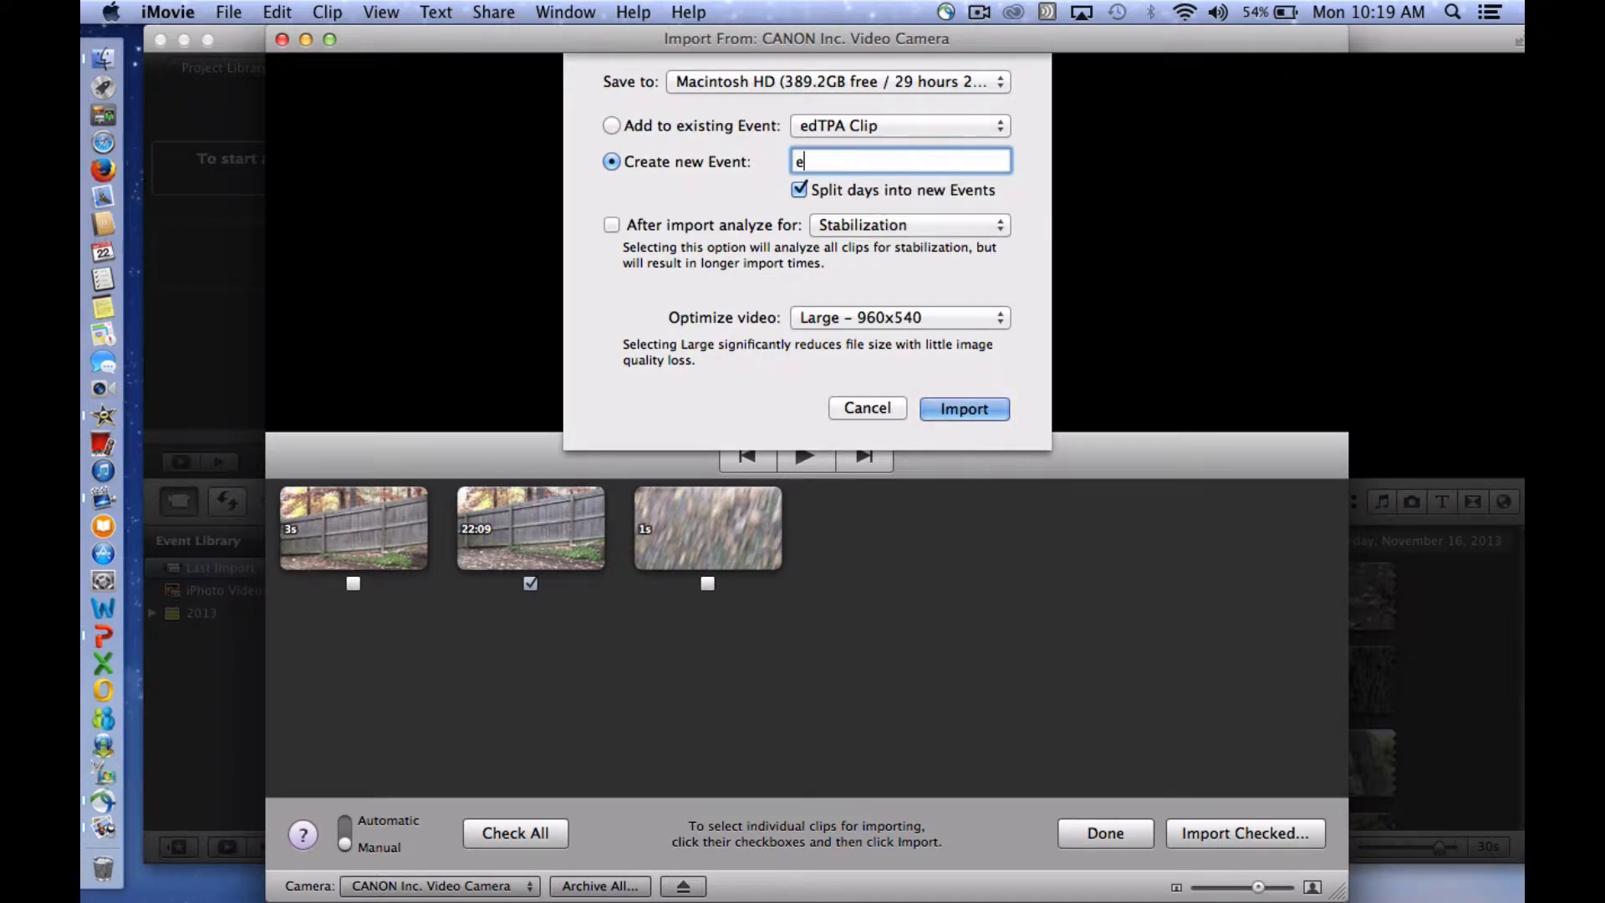
pyautogui.write('TPA Clipping')
pyautogui.click(978, 416)
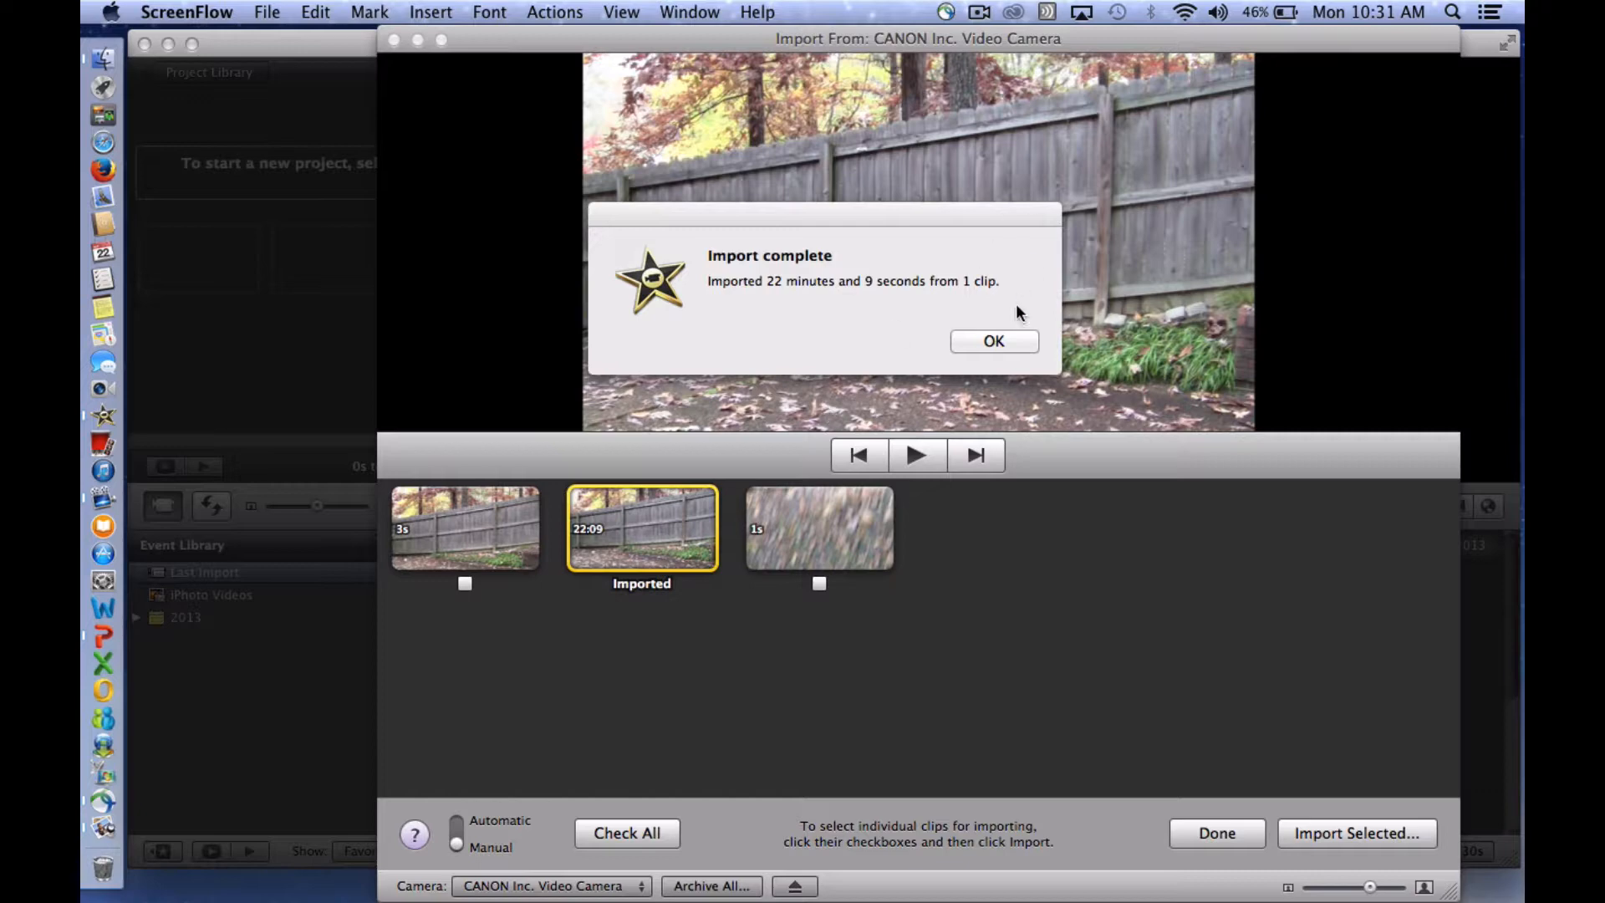
pyautogui.click(994, 340)
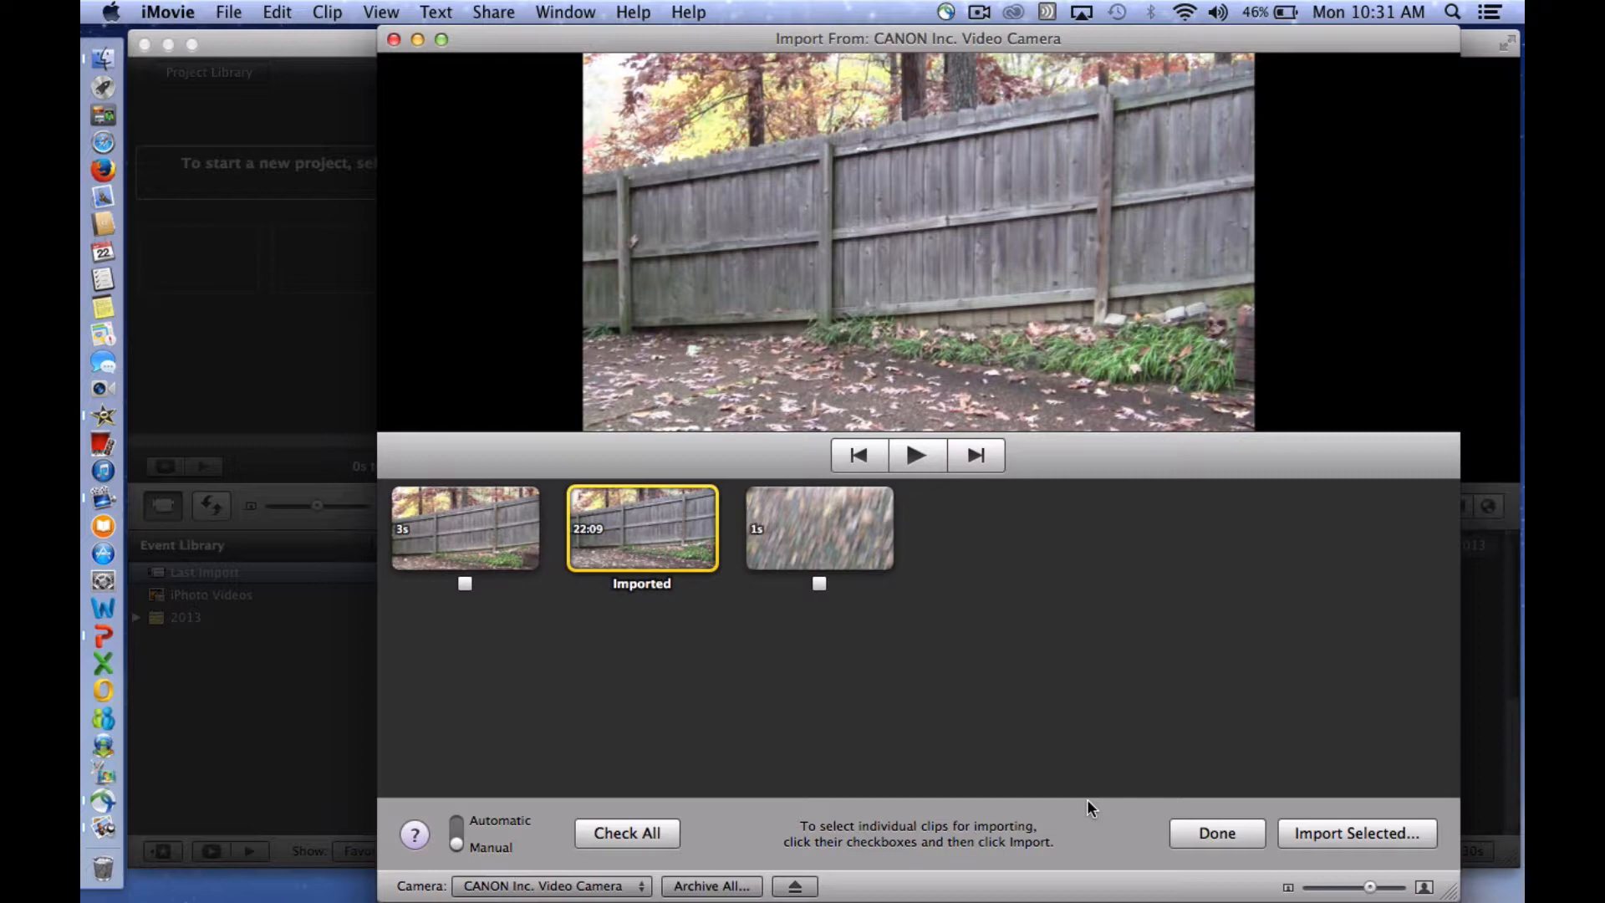
pyautogui.click(1206, 832)
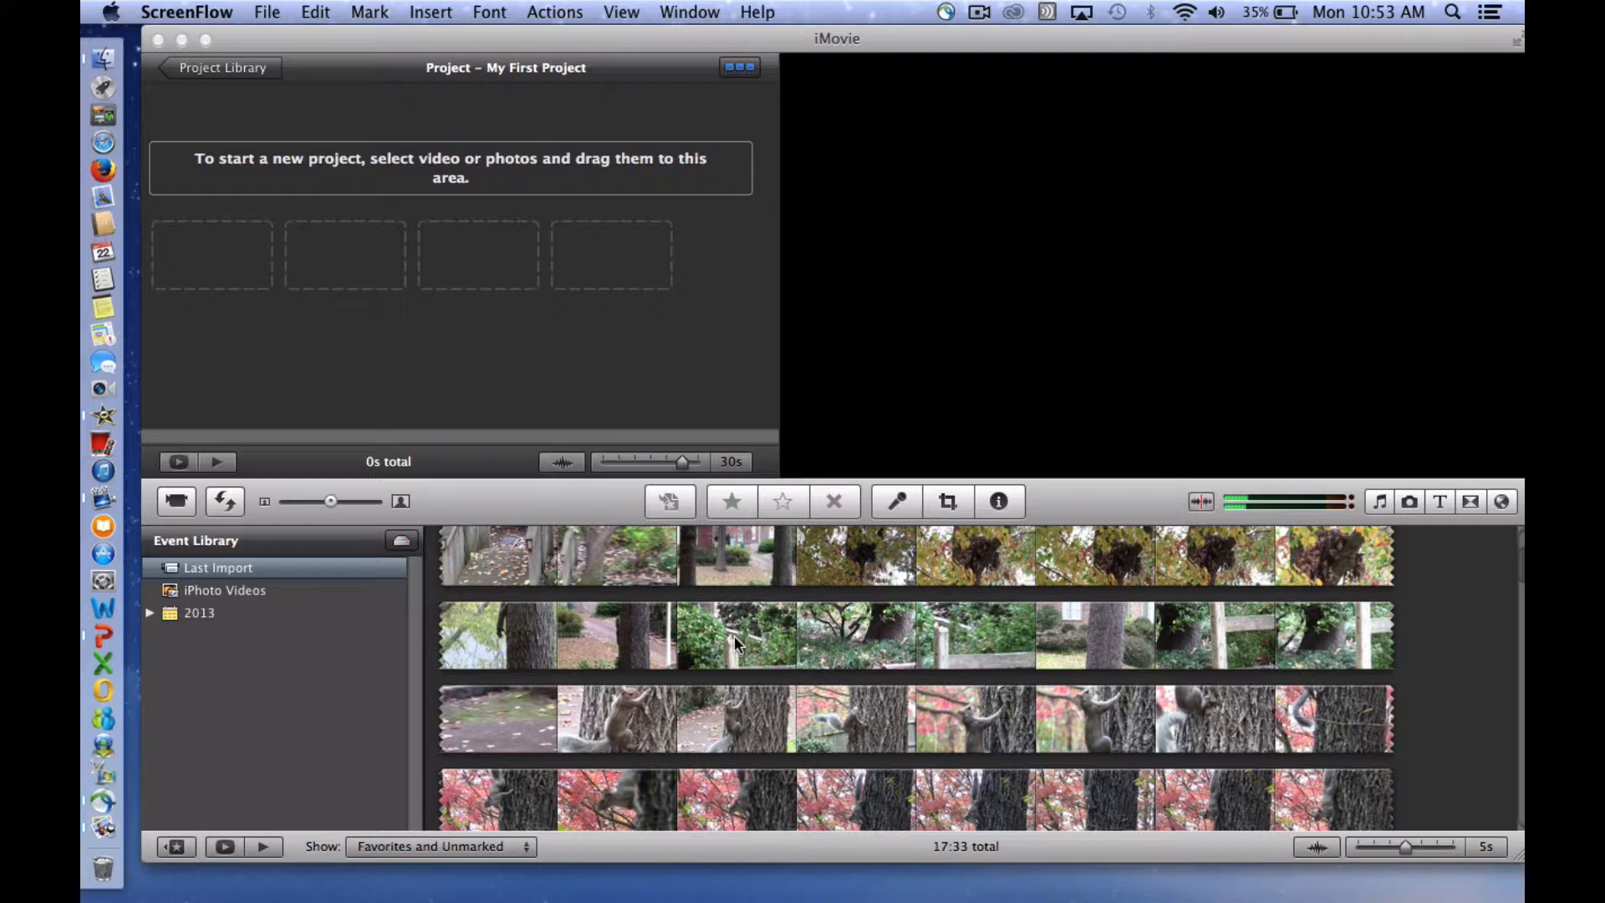
pyautogui.click(1409, 853)
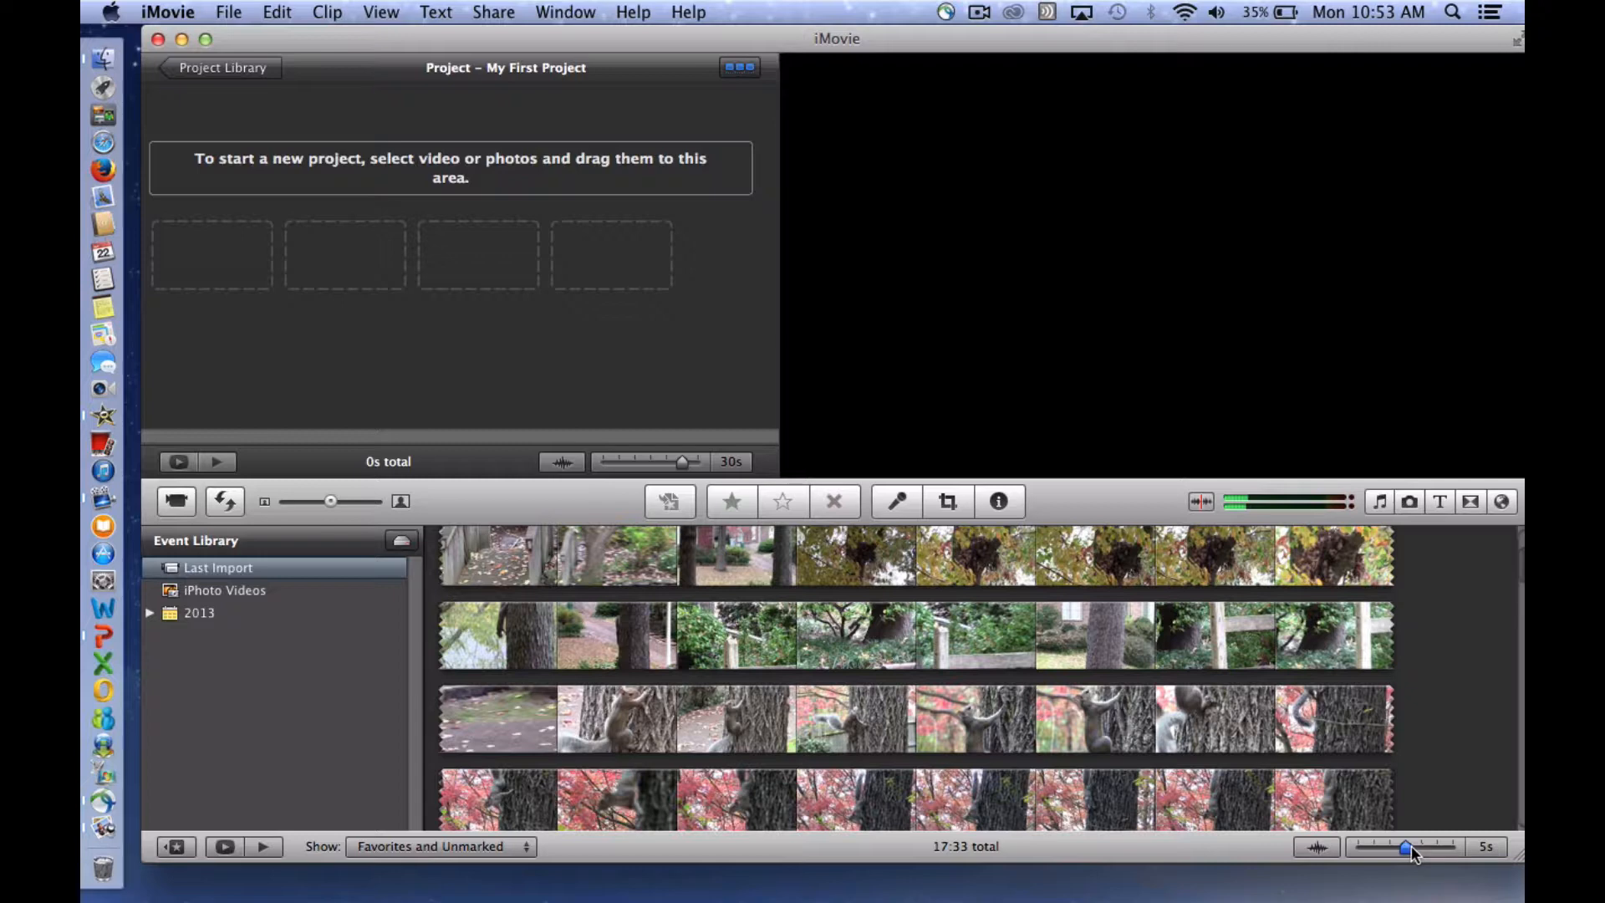
pyautogui.moveTo(1412, 847)
pyautogui.mouseDown()
pyautogui.moveTo(1437, 846)
pyautogui.moveTo(1413, 846)
pyautogui.mouseUp()
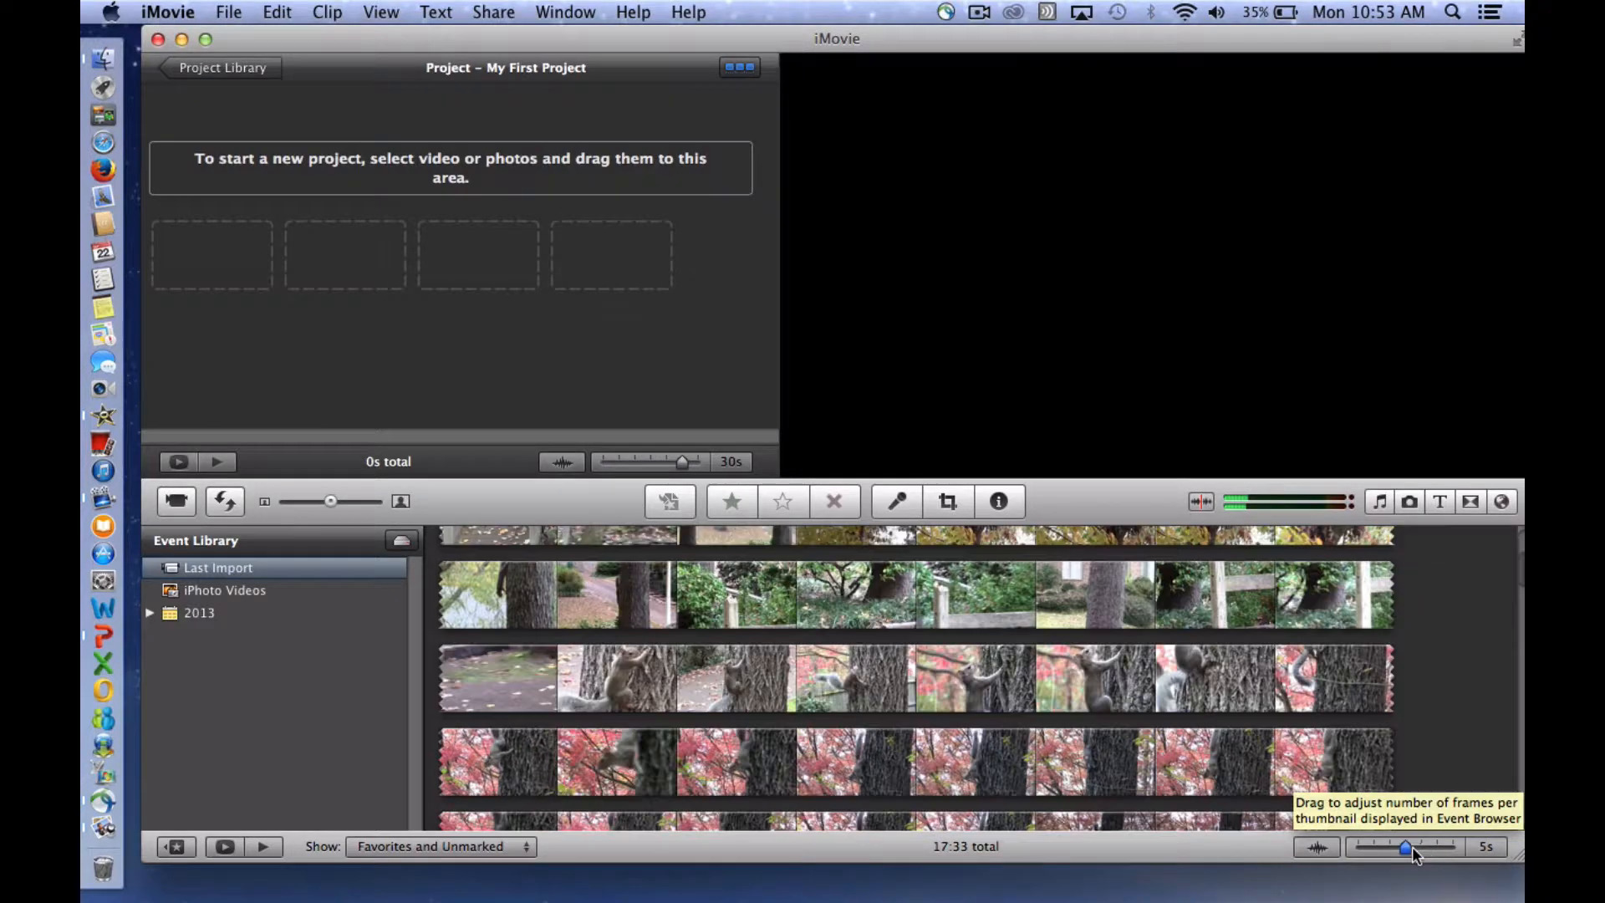
# Delete an event range of about 2:20.5, from the squirrel among the red leaves to the squirrel beside the paved path
pyautogui.scroll(4, 1235, 710)
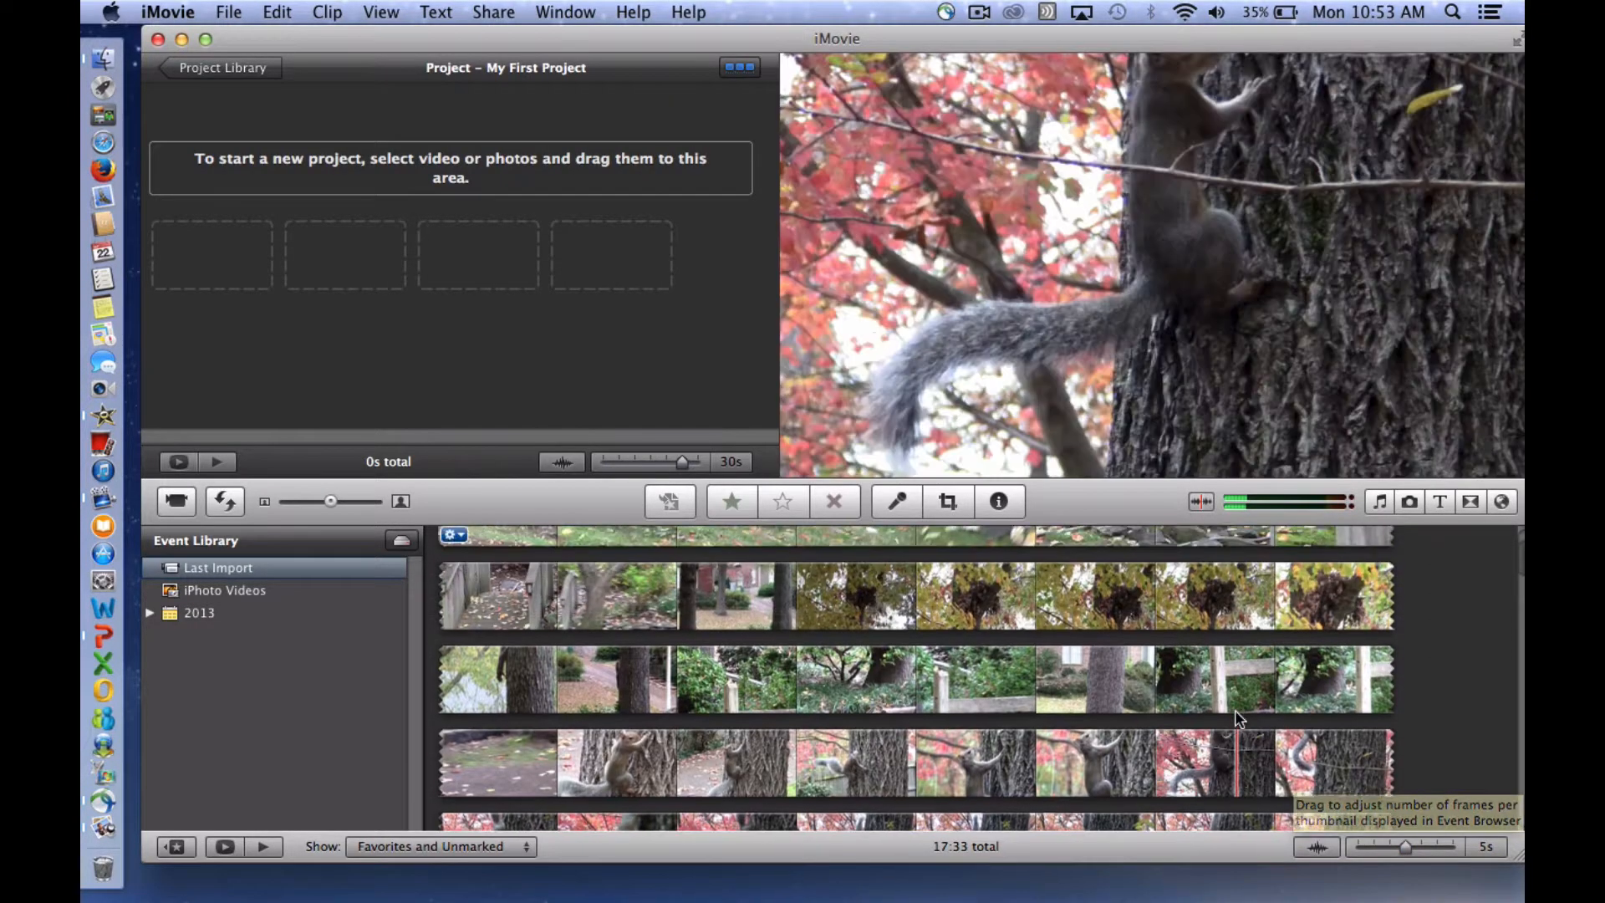
pyautogui.scroll(-3, 976, 669)
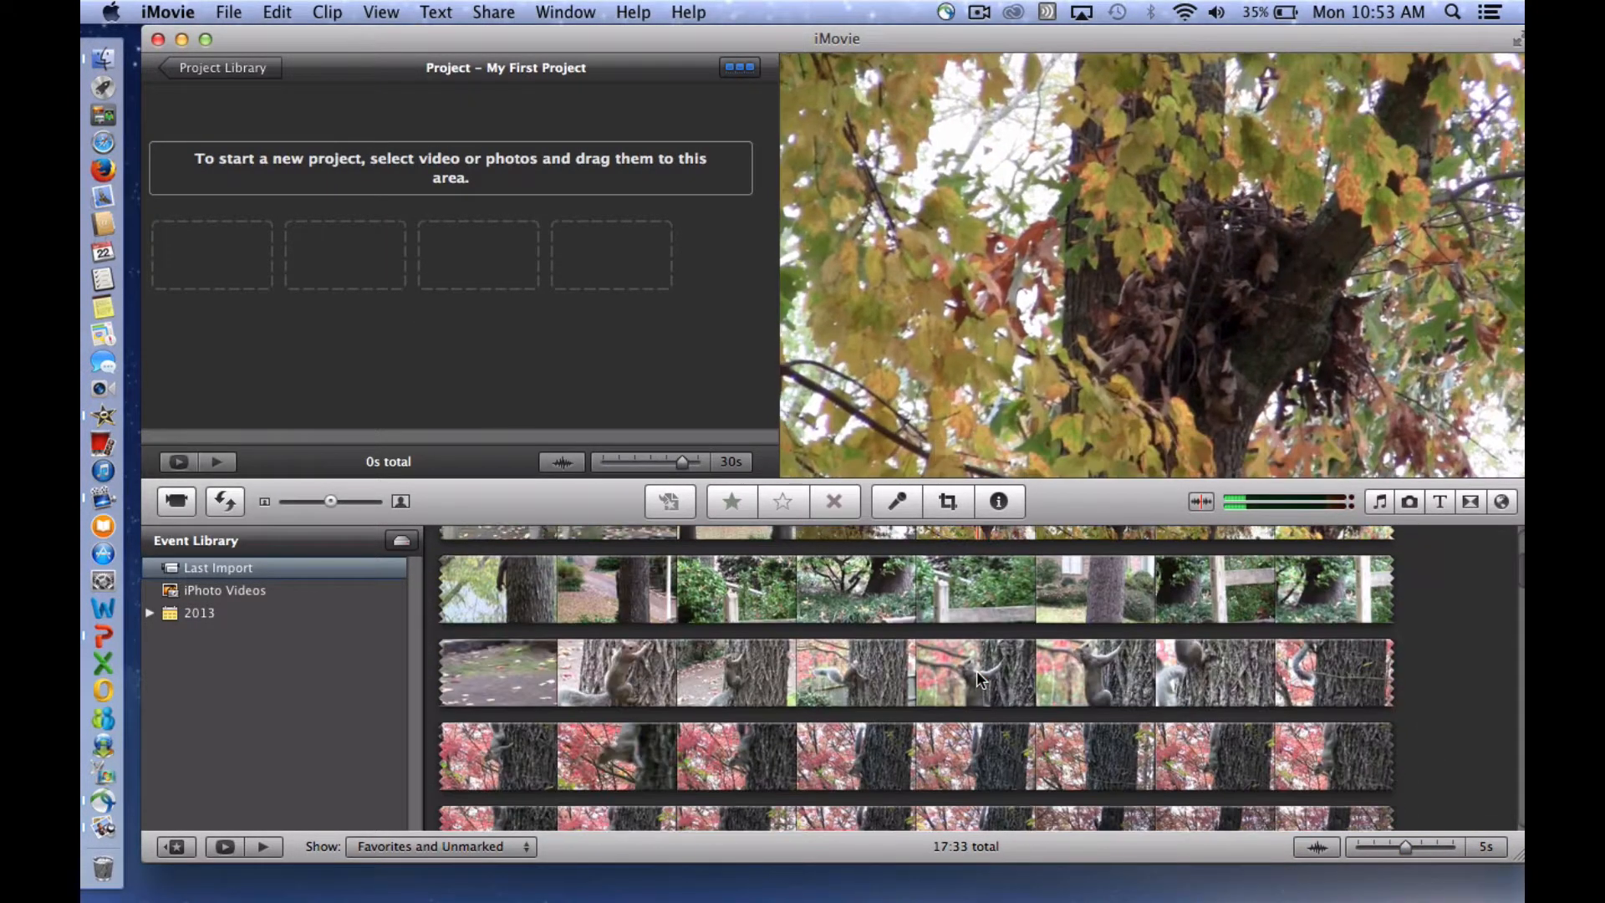
pyautogui.scroll(-4, 976, 670)
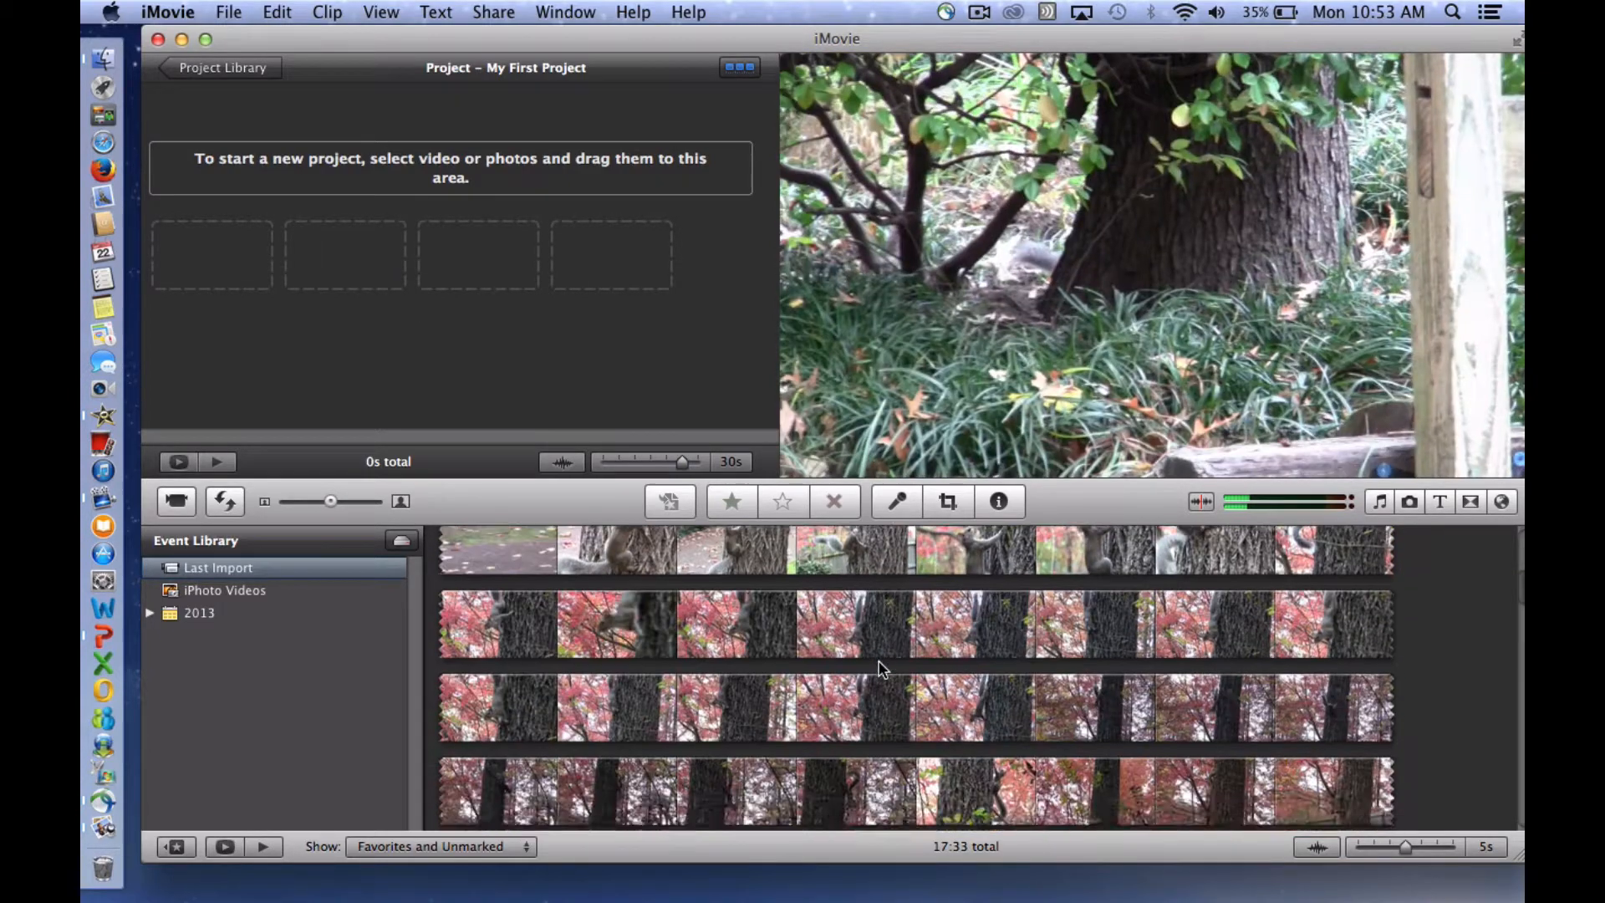
pyautogui.click(879, 666)
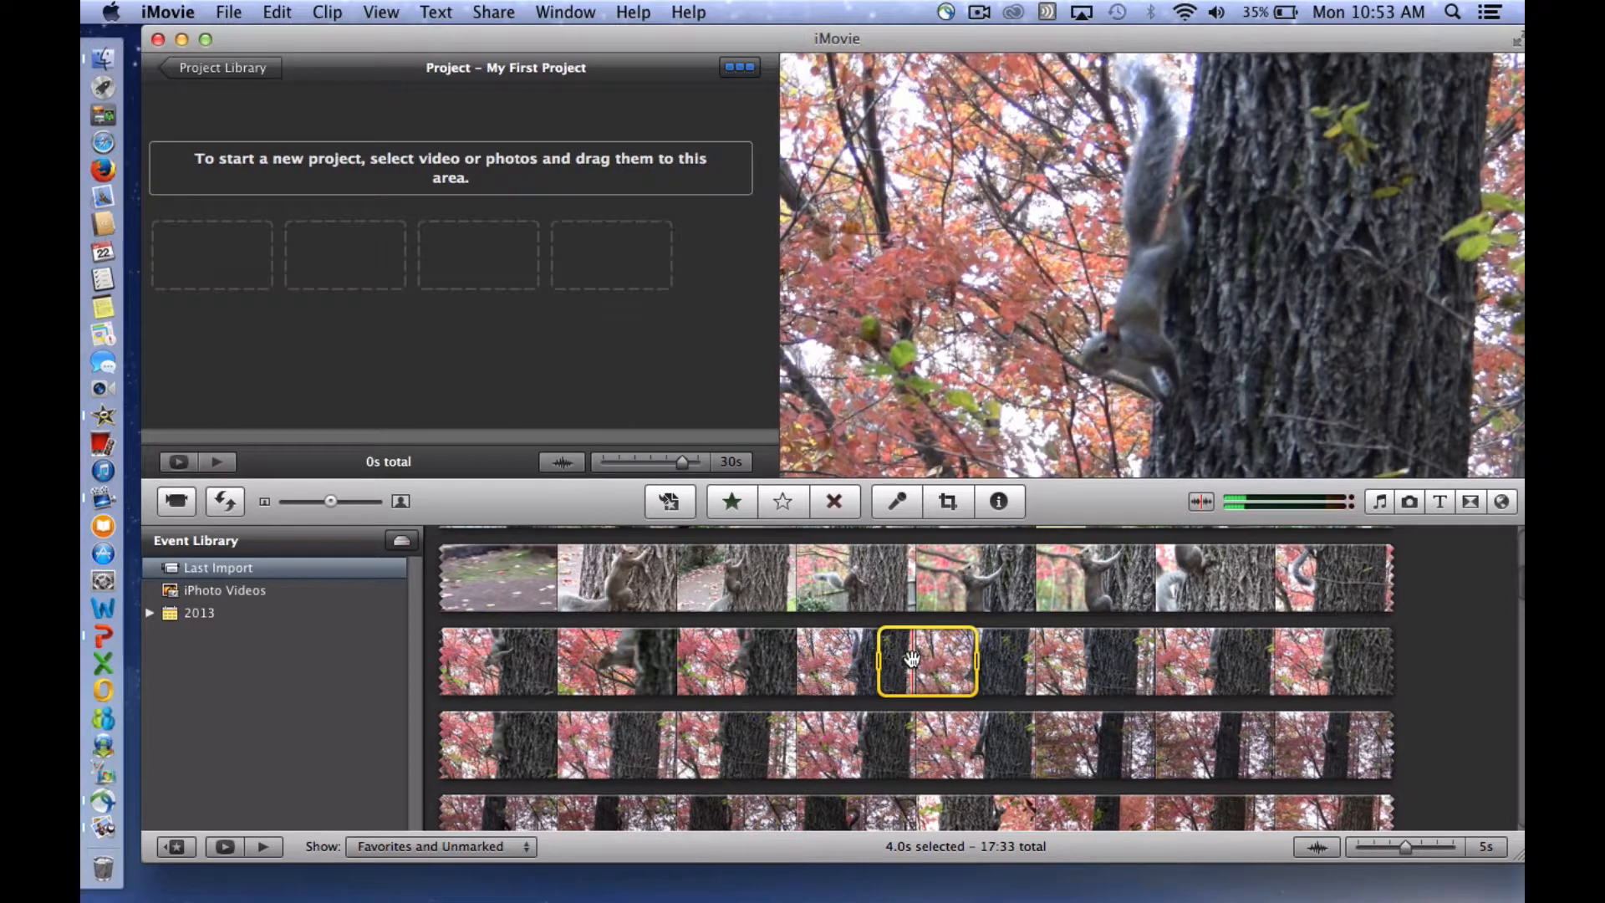
pyautogui.moveTo(877, 665); pyautogui.dragTo(530, 659)
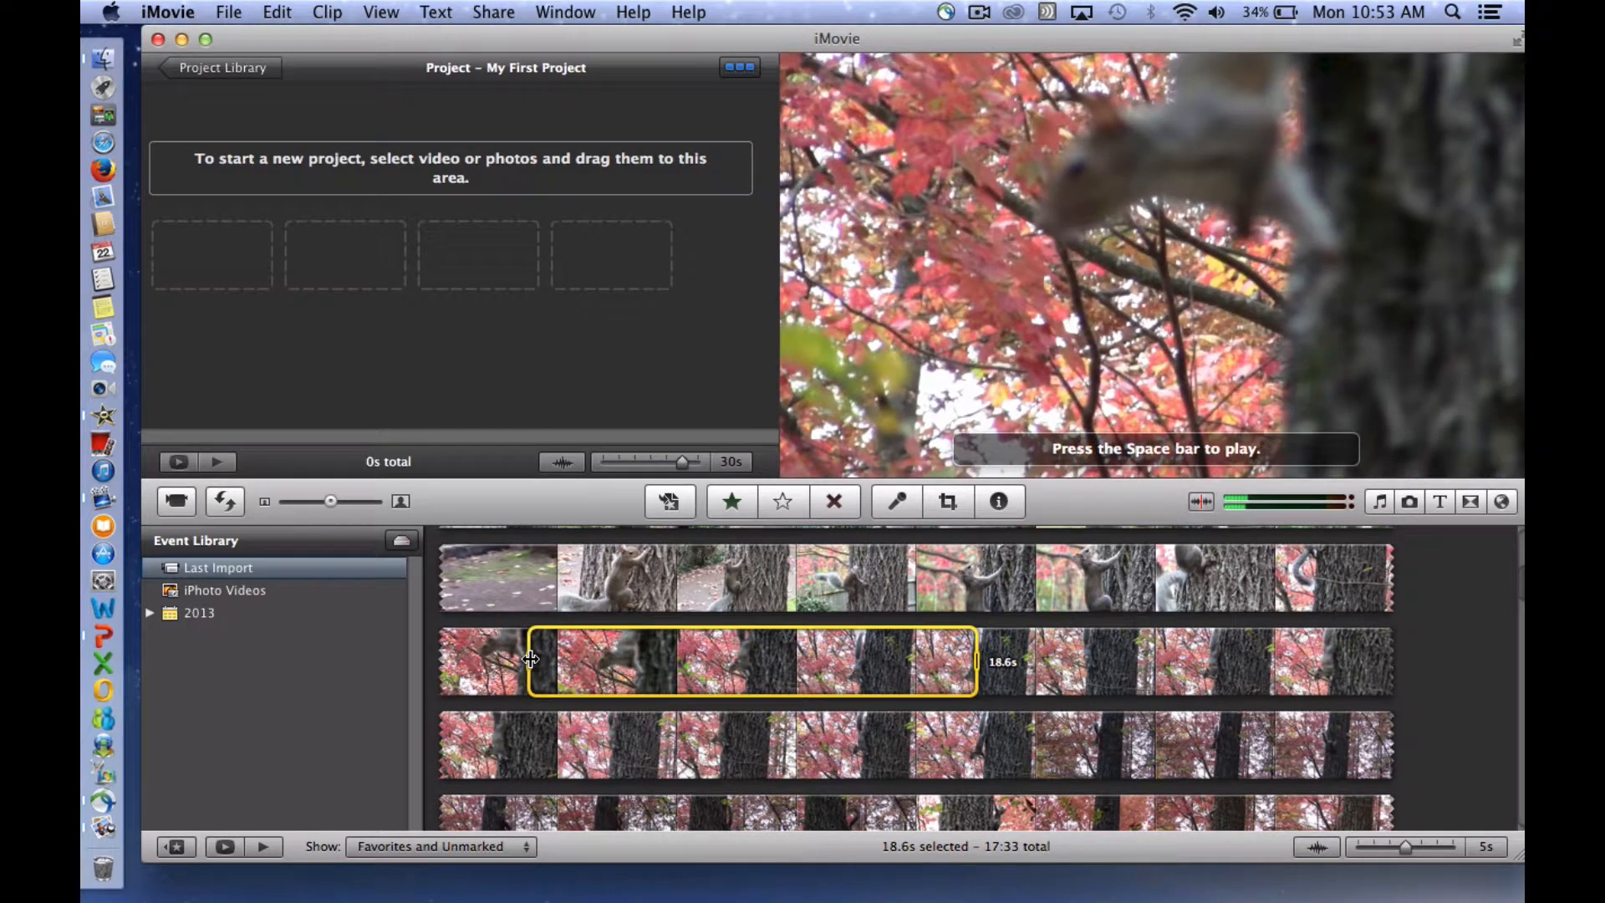
pyautogui.moveTo(530, 658); pyautogui.dragTo(483, 660)
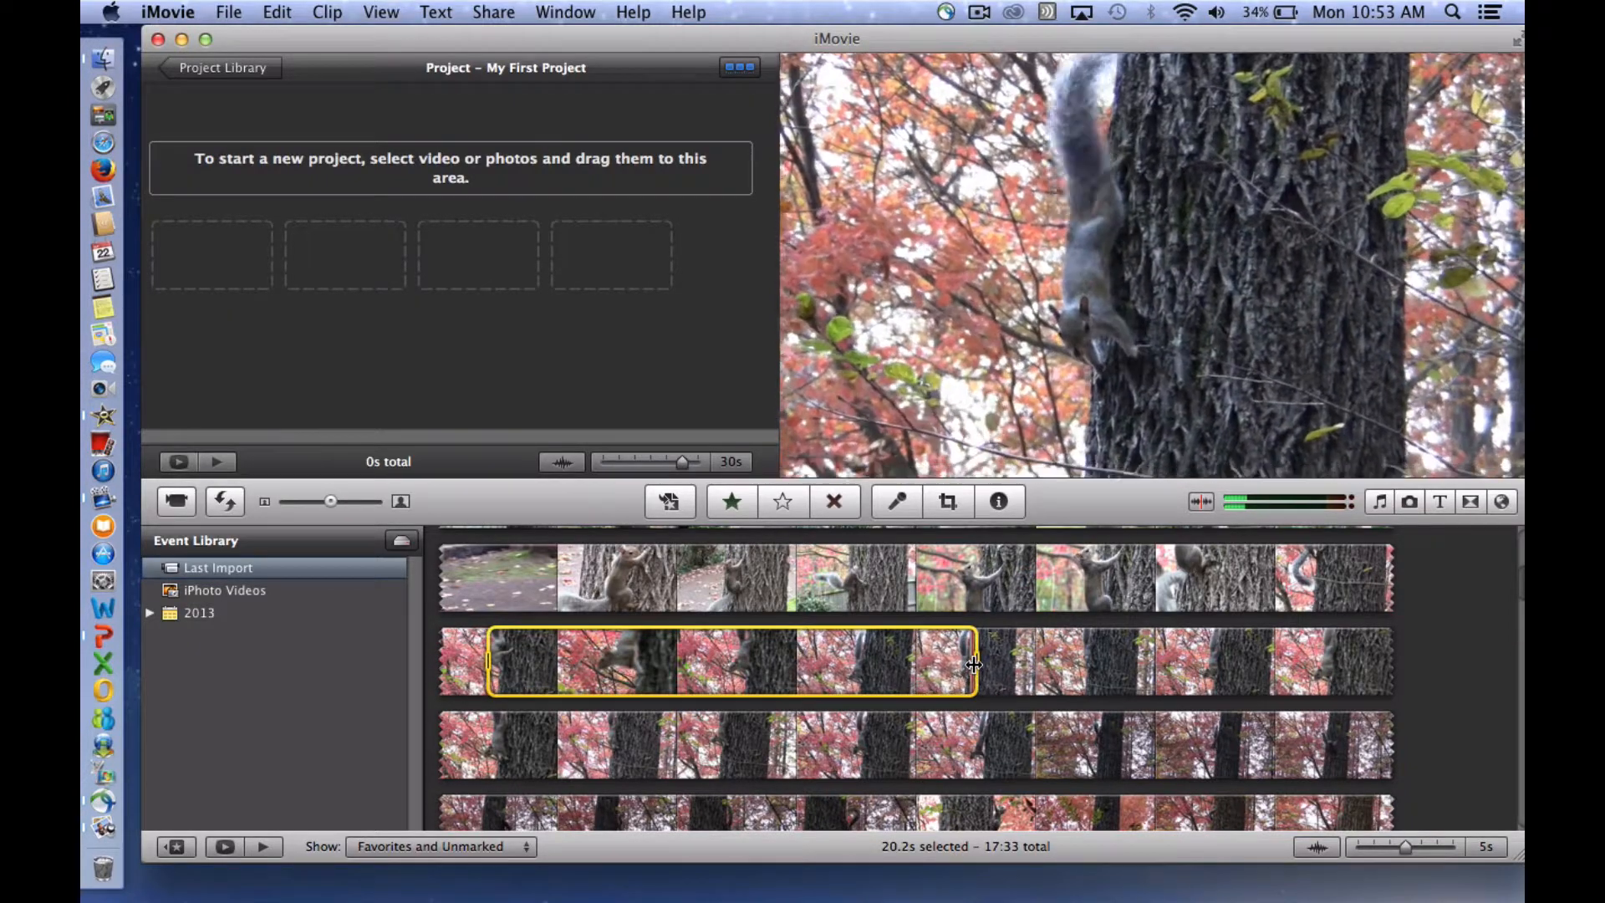
pyautogui.moveTo(976, 661); pyautogui.dragTo(986, 752)
pyautogui.scroll(-3, 979, 731)
pyautogui.scroll(-2, 980, 733)
pyautogui.scroll(-1, 979, 731)
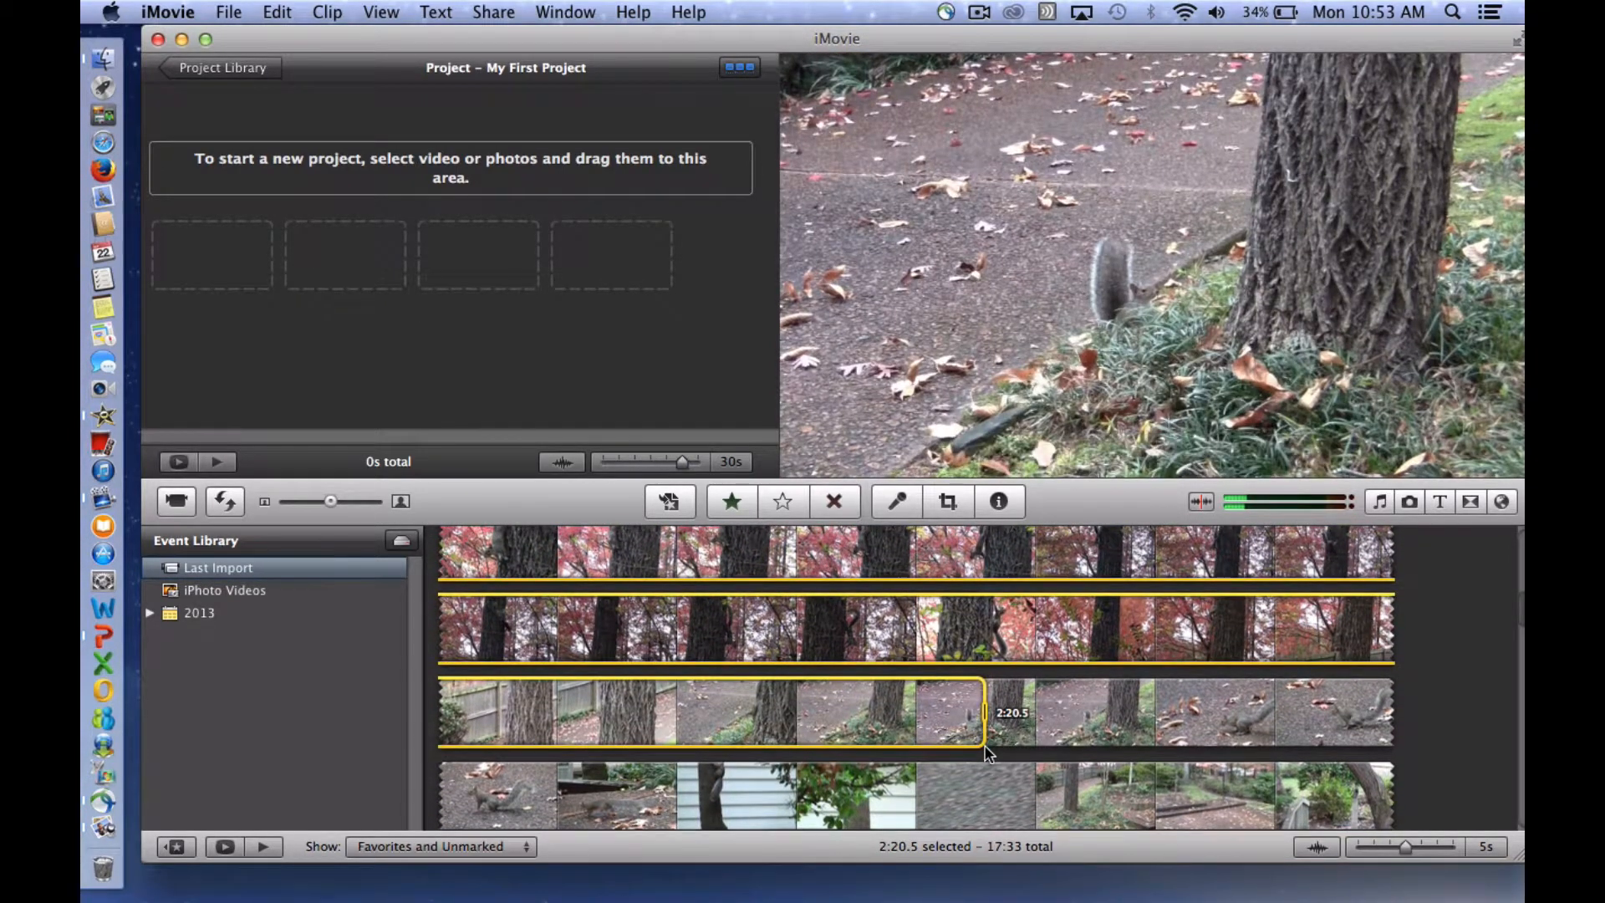
pyautogui.scroll(1, 985, 753)
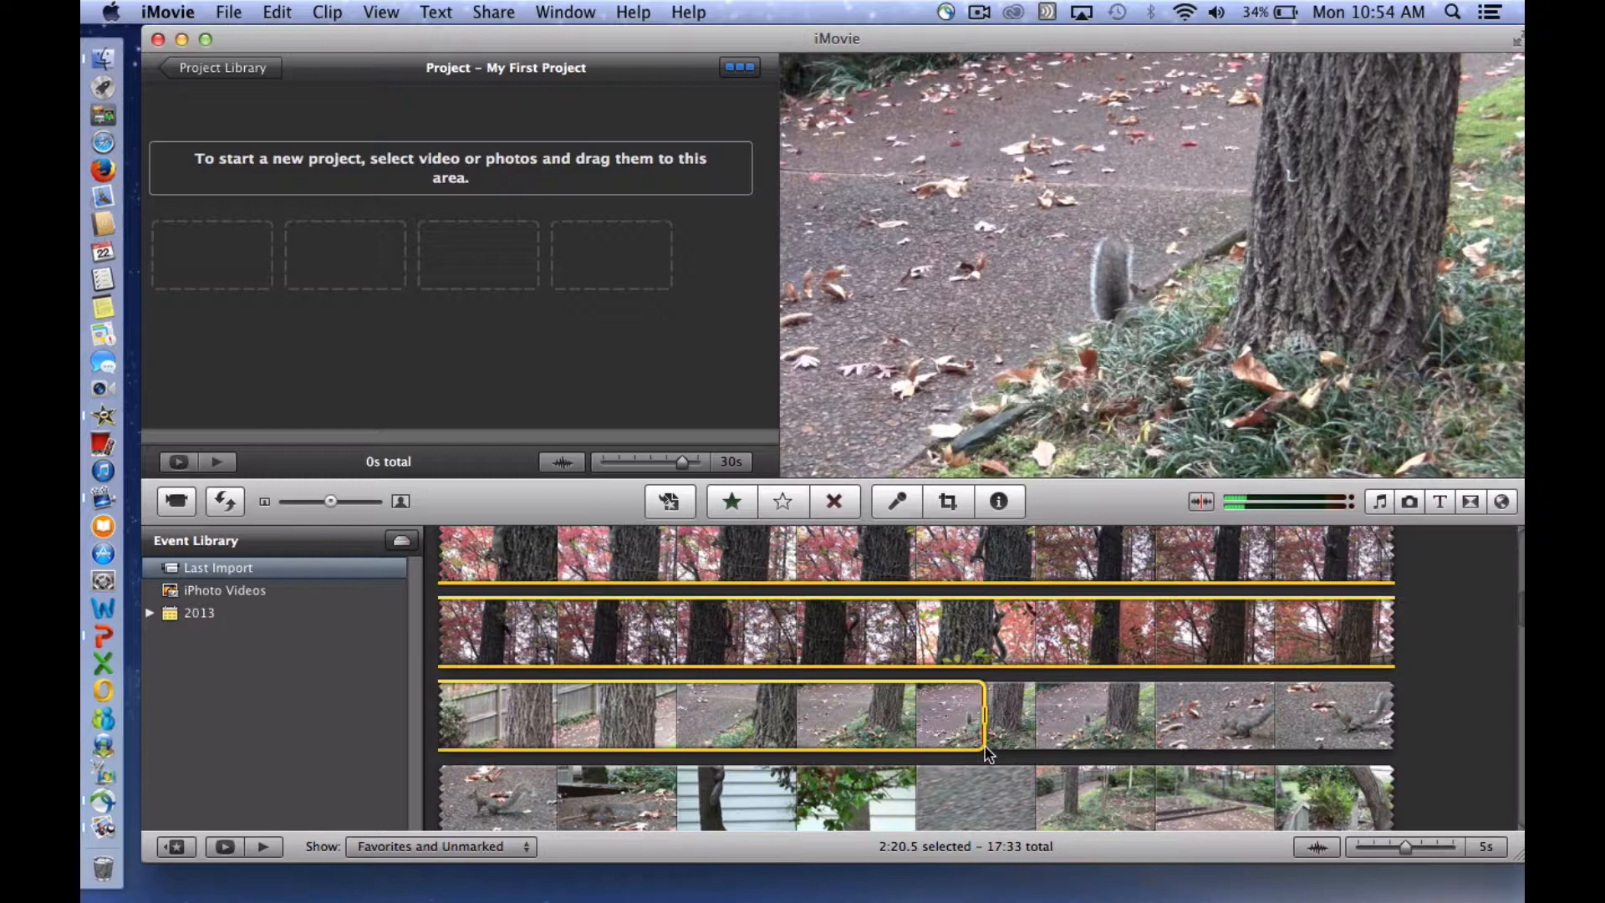
pyautogui.scroll(15, 985, 753)
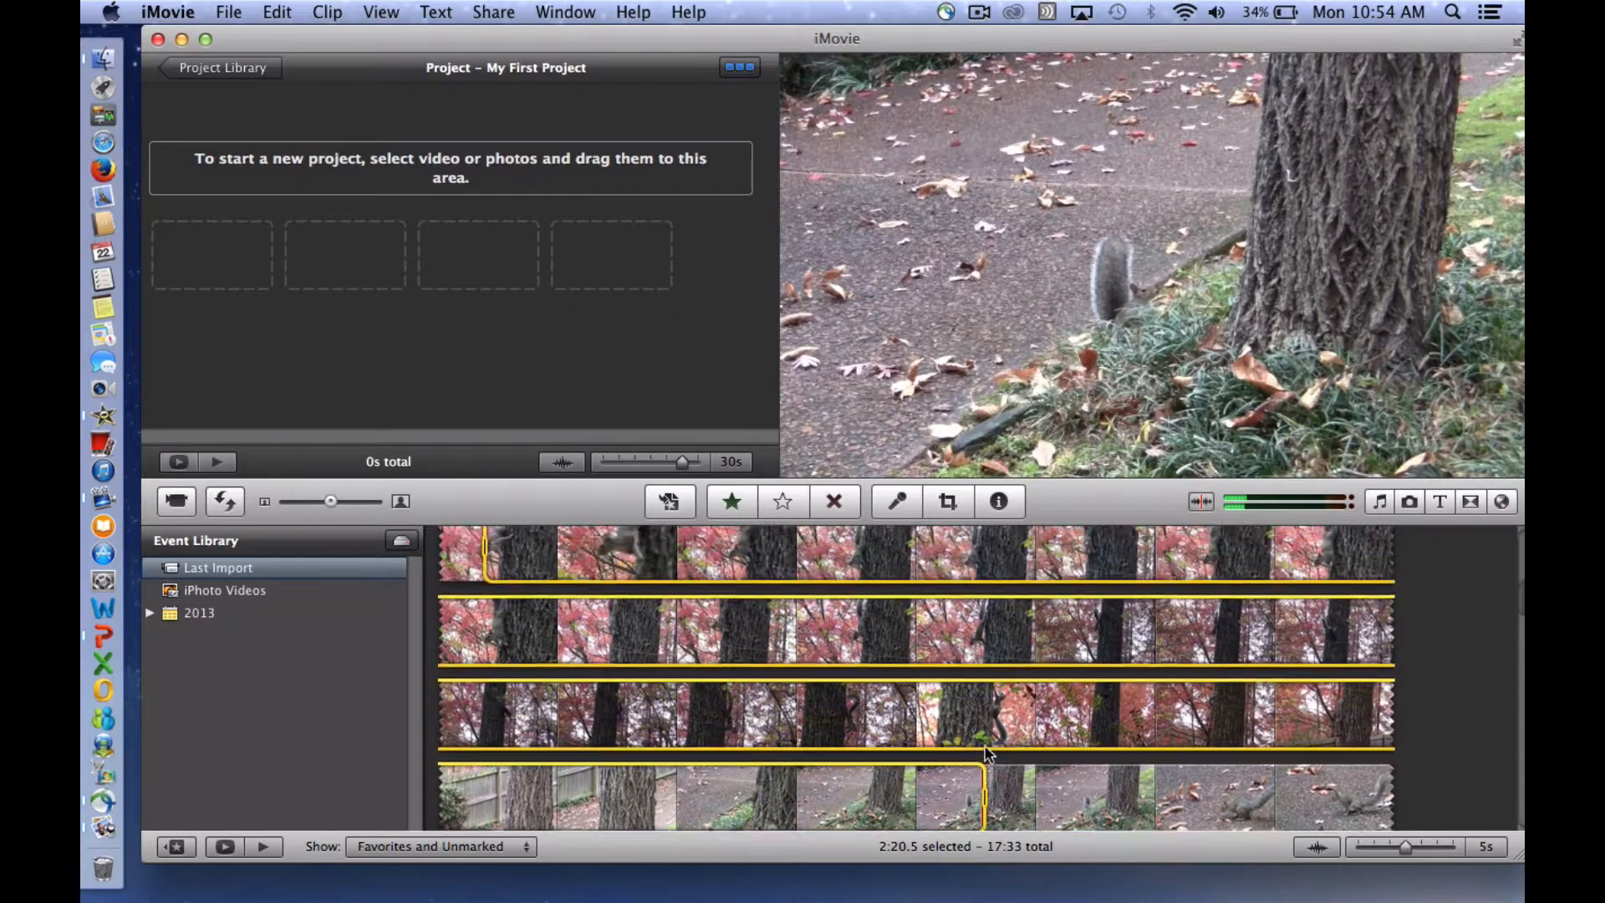
pyautogui.scroll(-15, 986, 753)
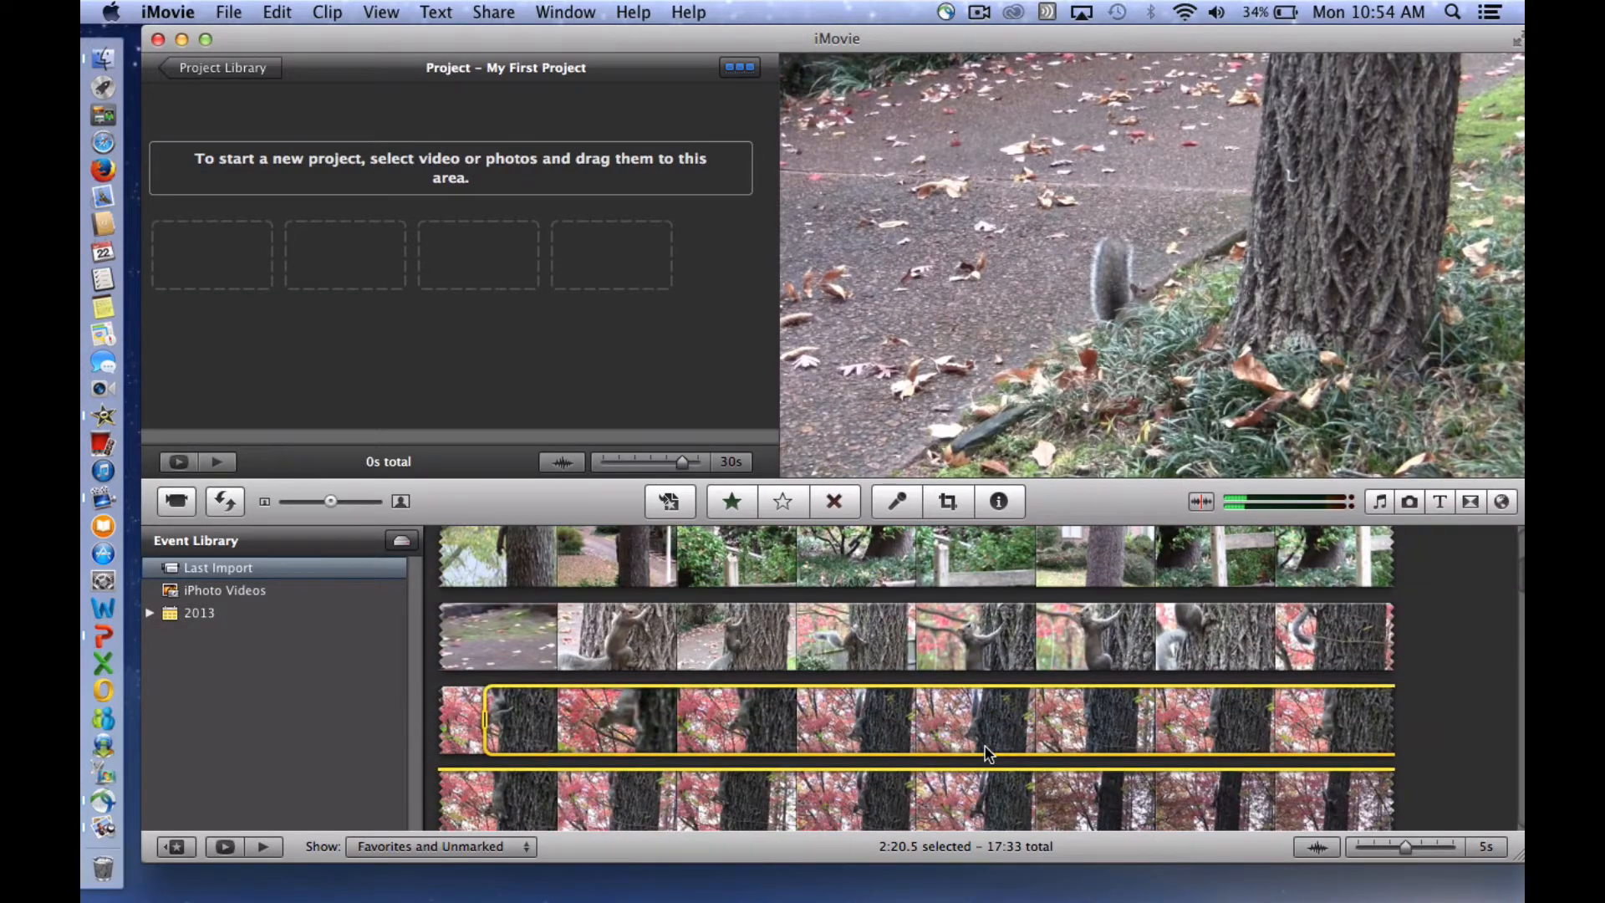
pyautogui.press('Delete')
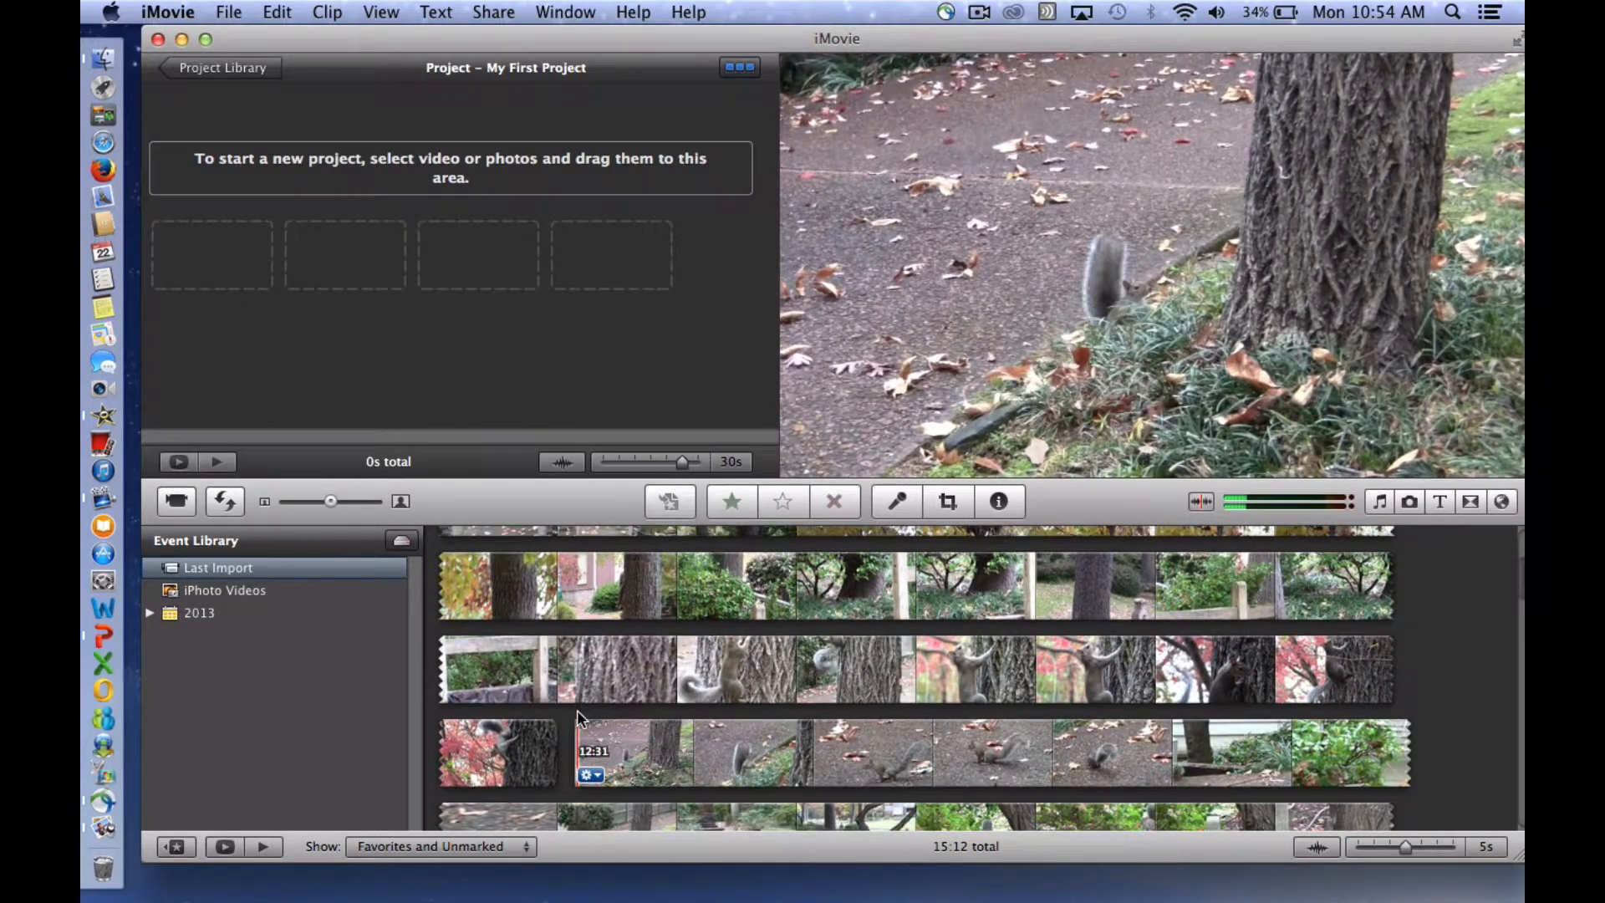
# Select about the first 52 seconds of the edTPA Clipping footage, ending at the yellow-leaved tree
pyautogui.scroll(-3, 576, 711)
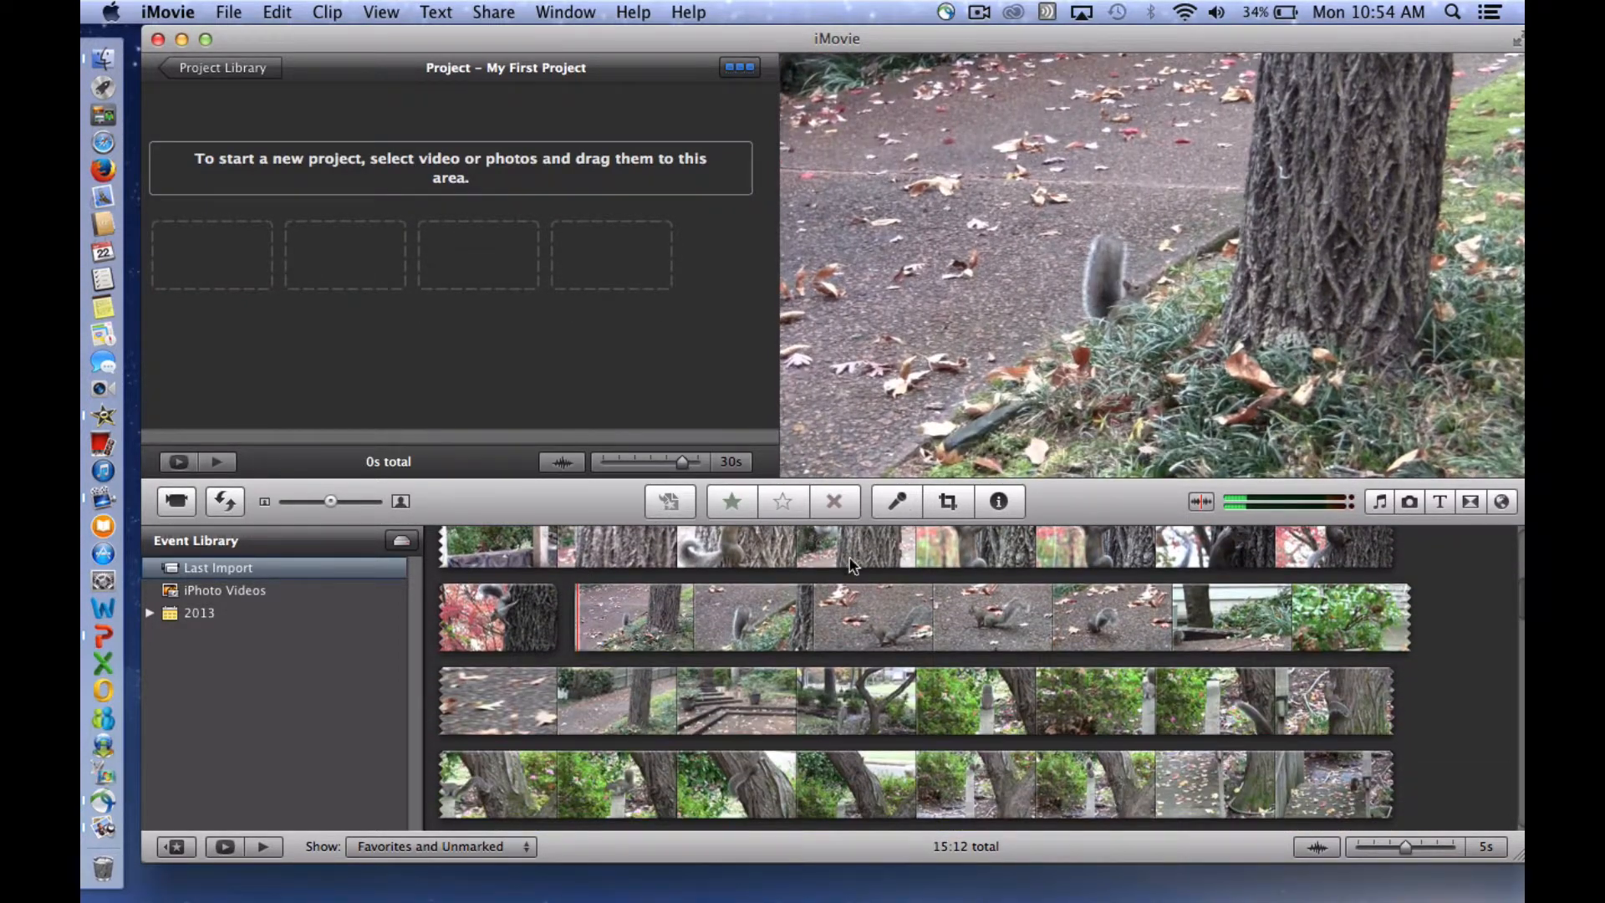
pyautogui.scroll(15, 848, 585)
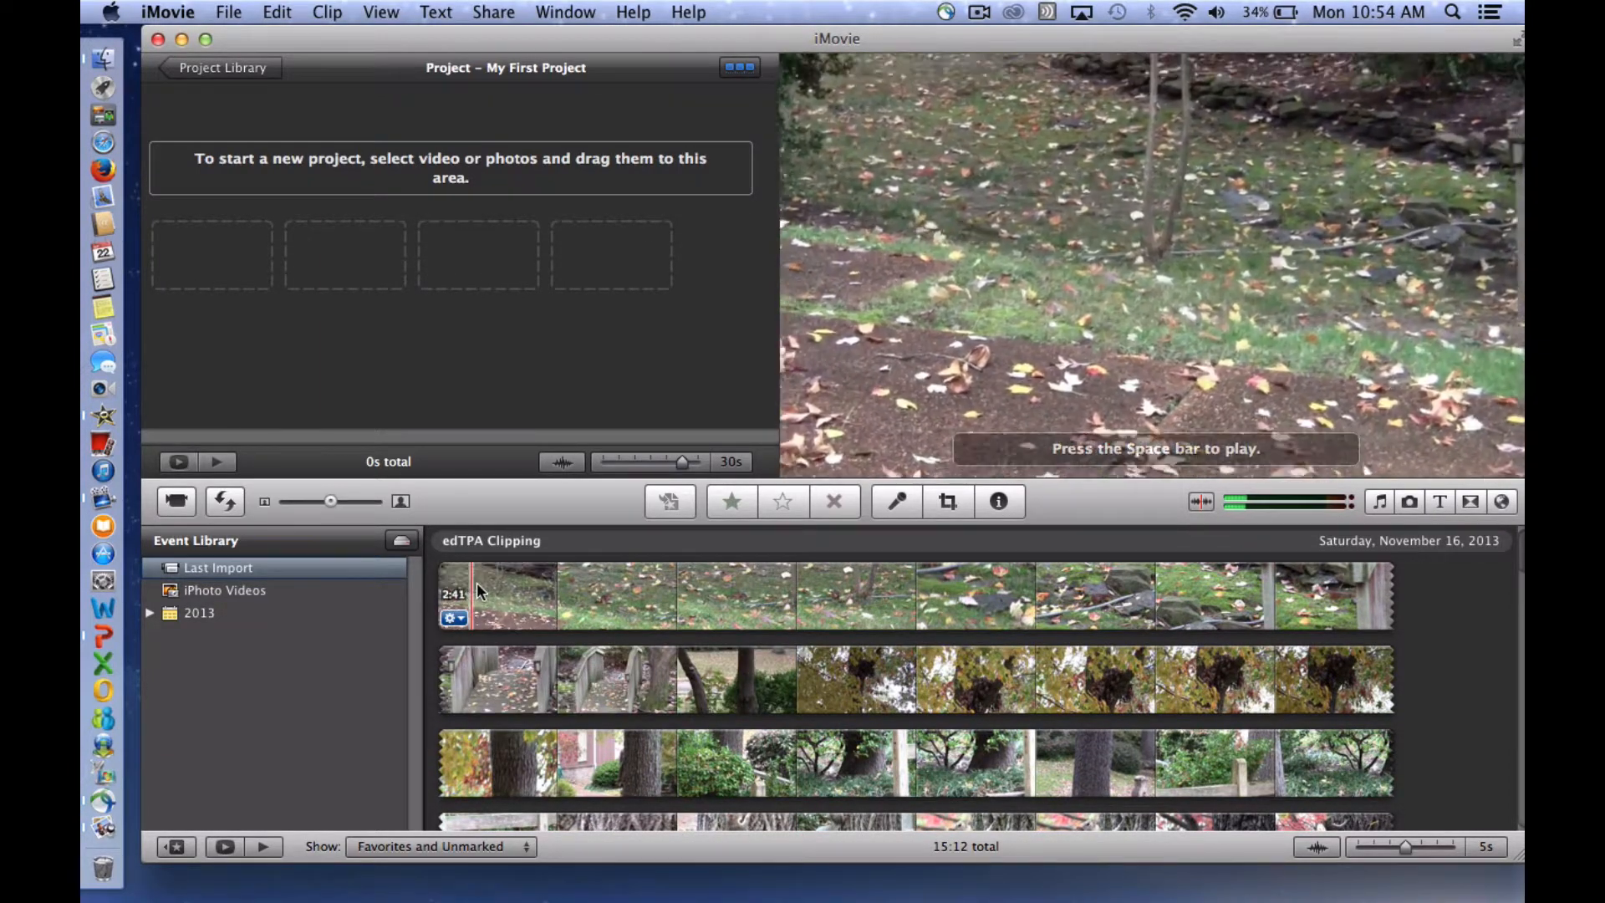
pyautogui.click(439, 593)
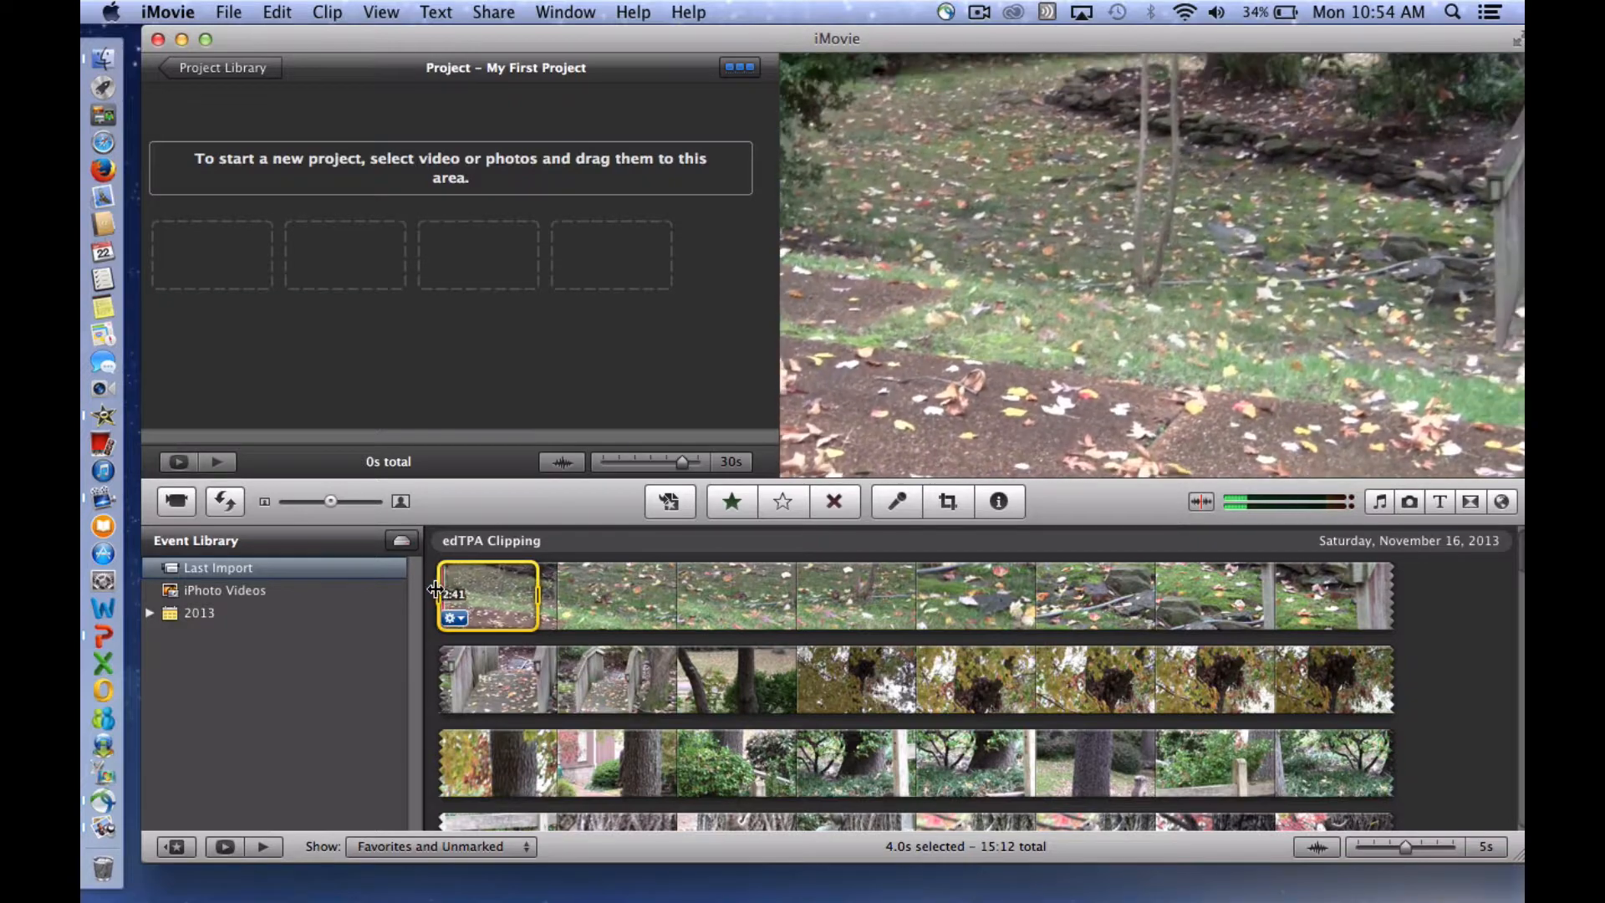
pyautogui.moveTo(538, 593); pyautogui.dragTo(752, 674)
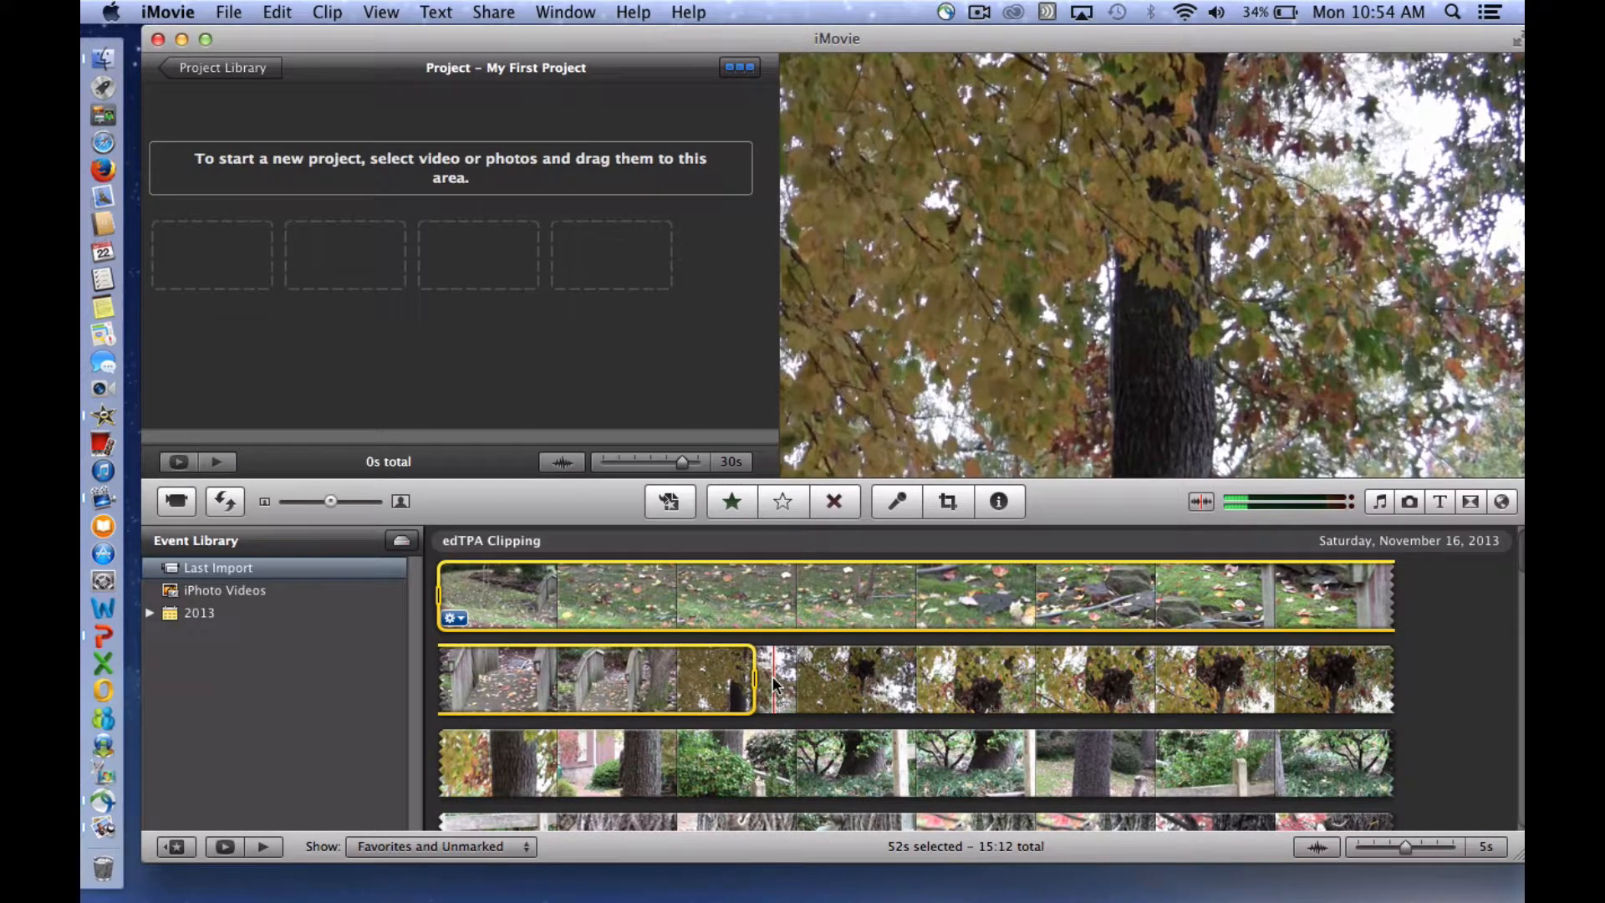
# Add an event range of about 1:13, starting just before the nest shots, to My First Project and delete the clip again
pyautogui.click(770, 678)
pyautogui.moveTo(770, 679); pyautogui.dragTo(738, 678)
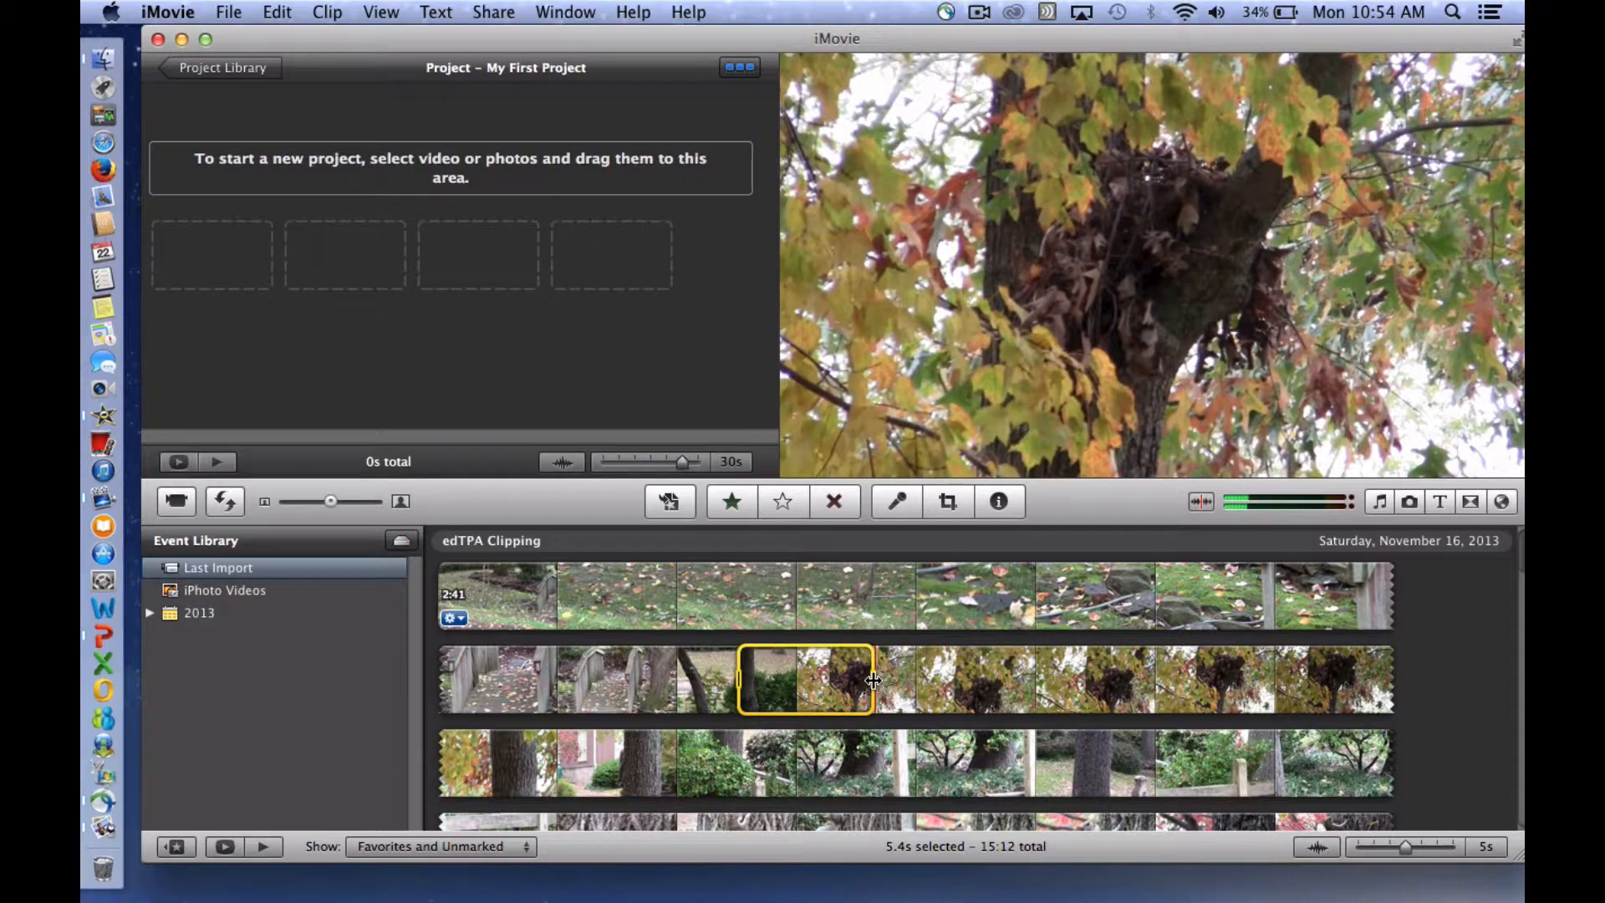
pyautogui.scroll(-2, 873, 679)
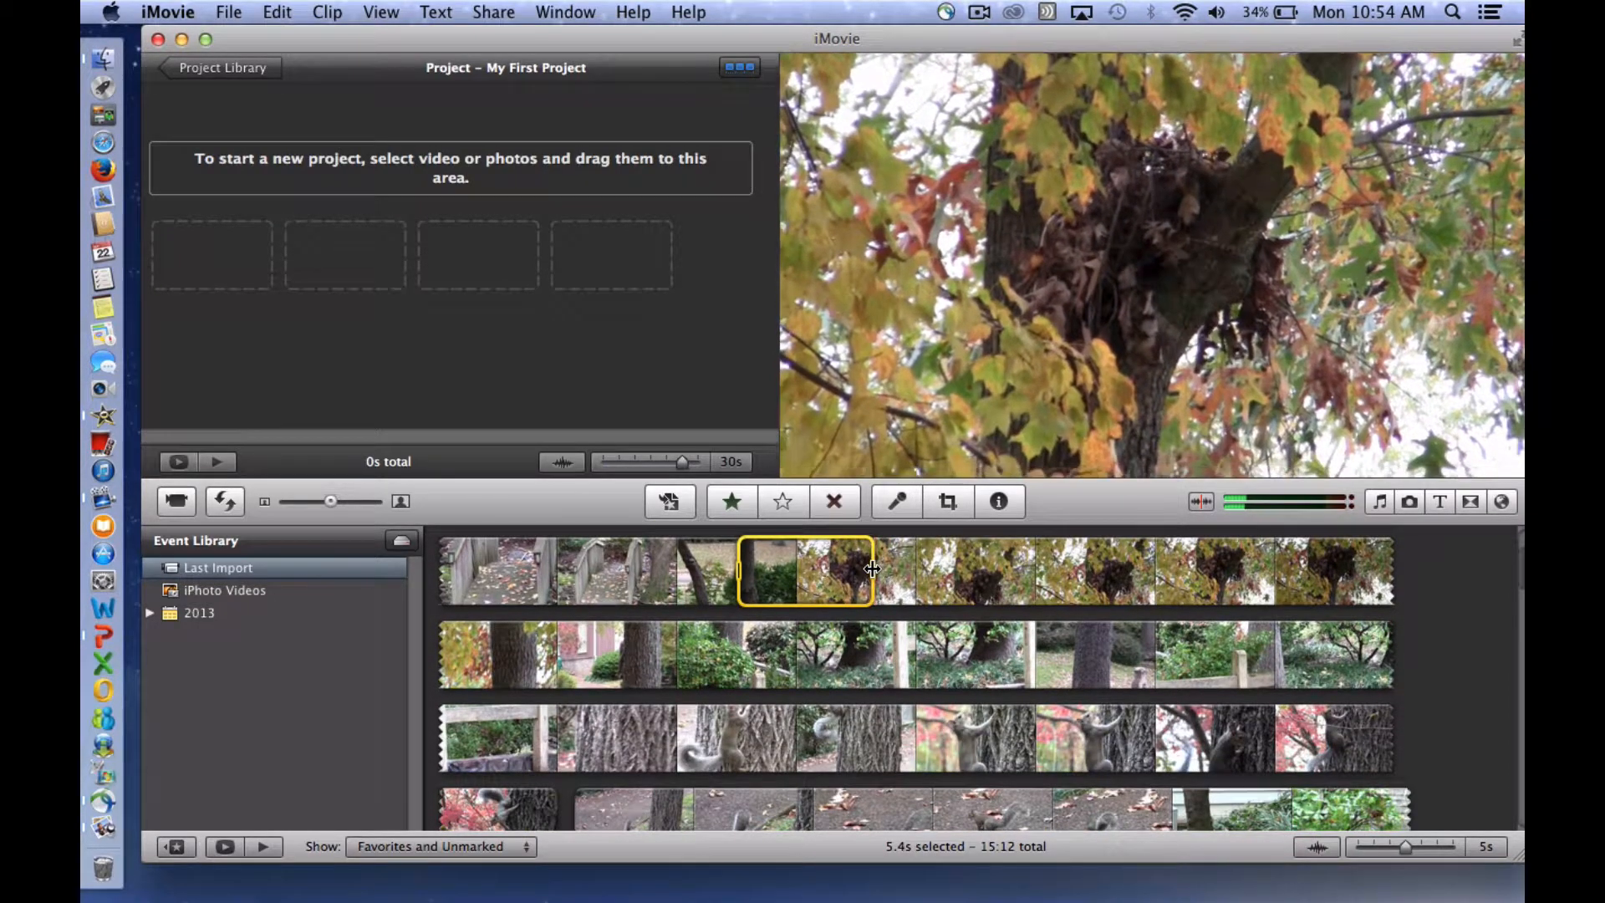
pyautogui.moveTo(872, 568); pyautogui.dragTo(617, 738)
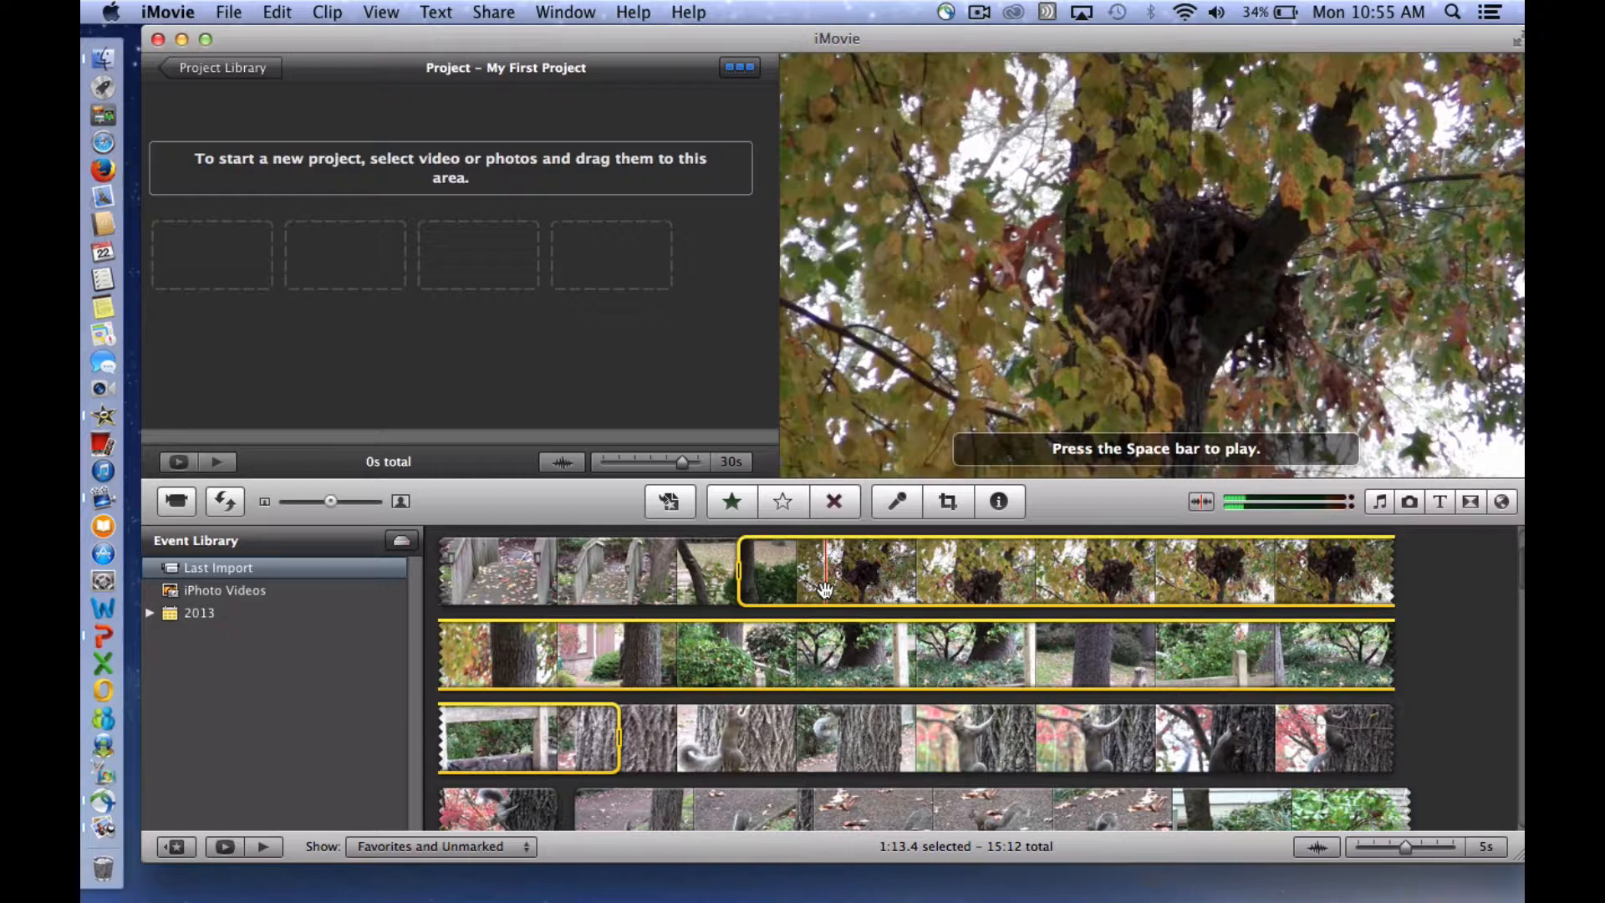
pyautogui.moveTo(825, 589); pyautogui.dragTo(213, 260)
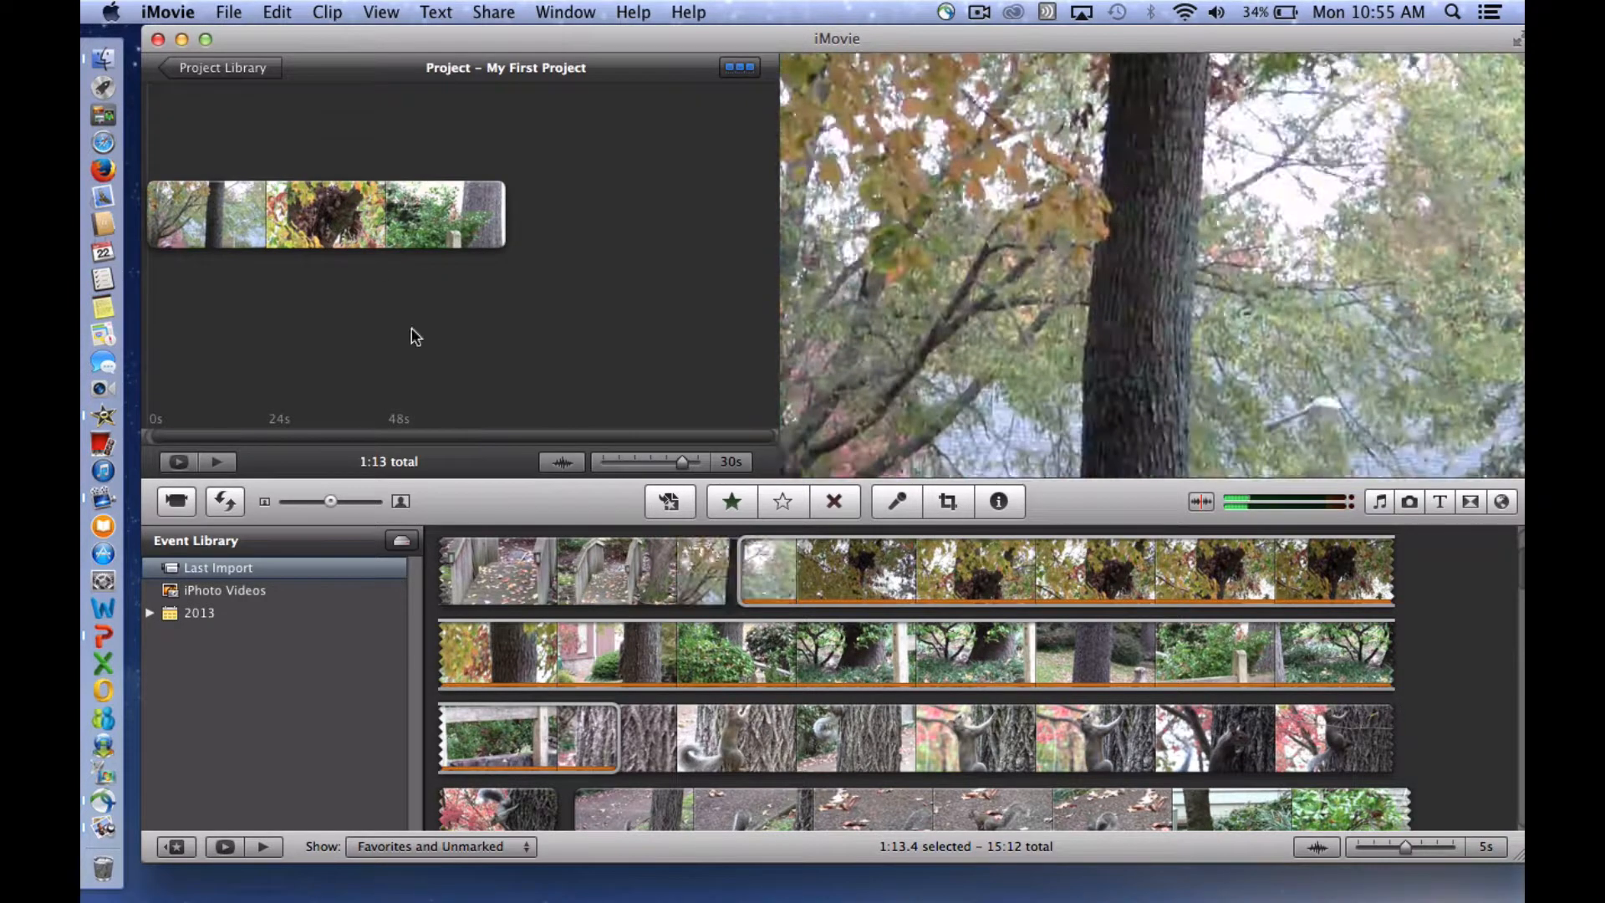
pyautogui.click(351, 227)
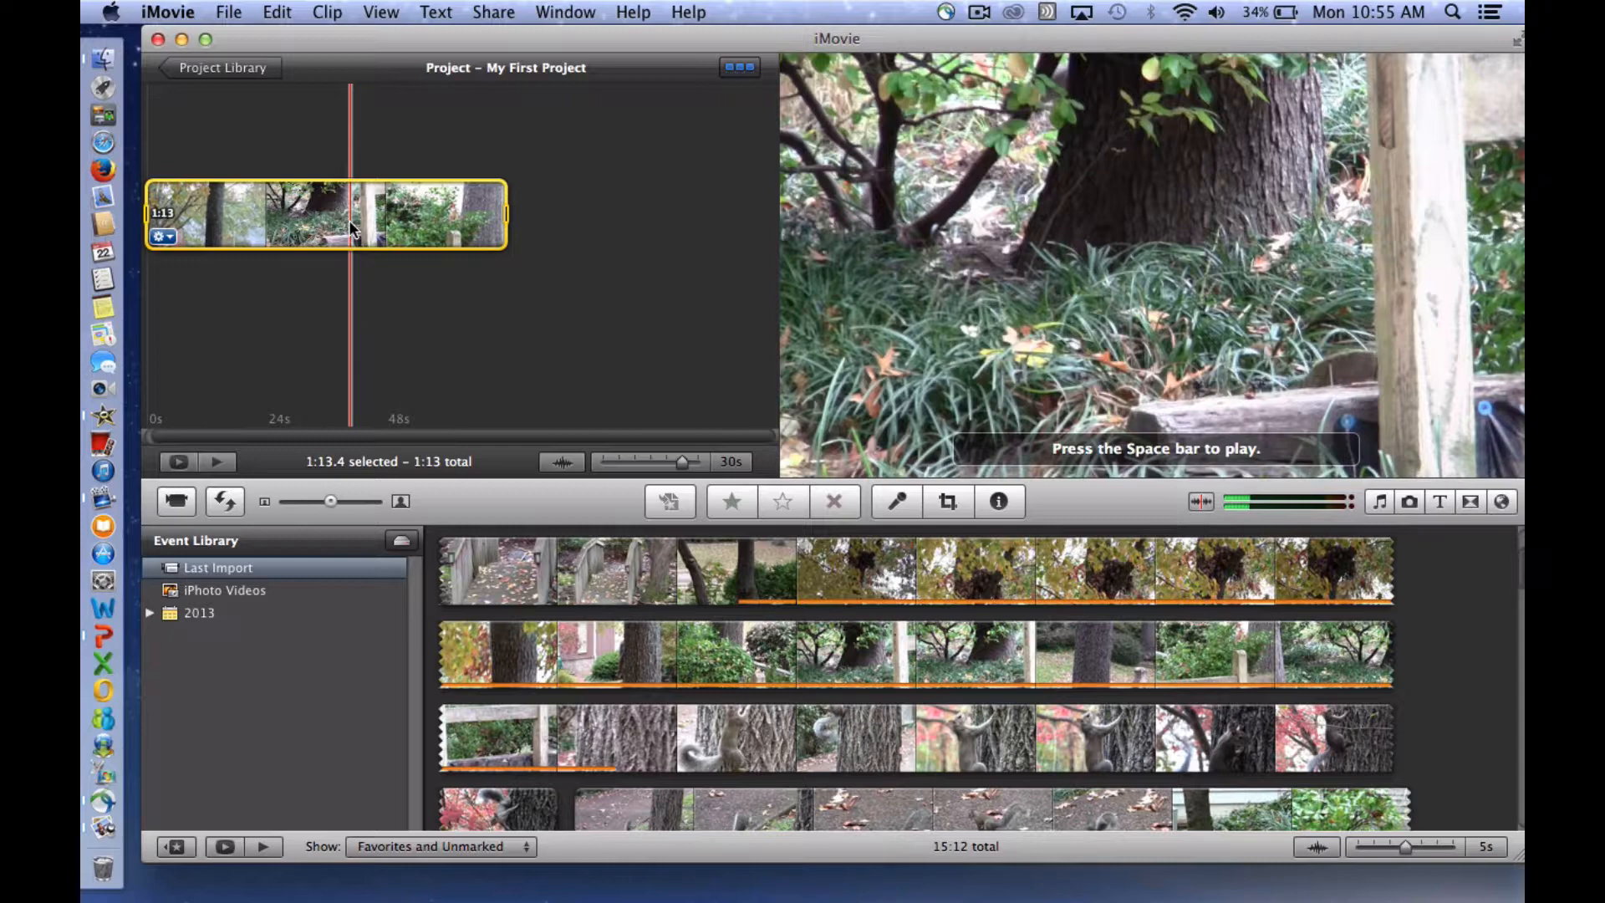
pyautogui.press('Delete')
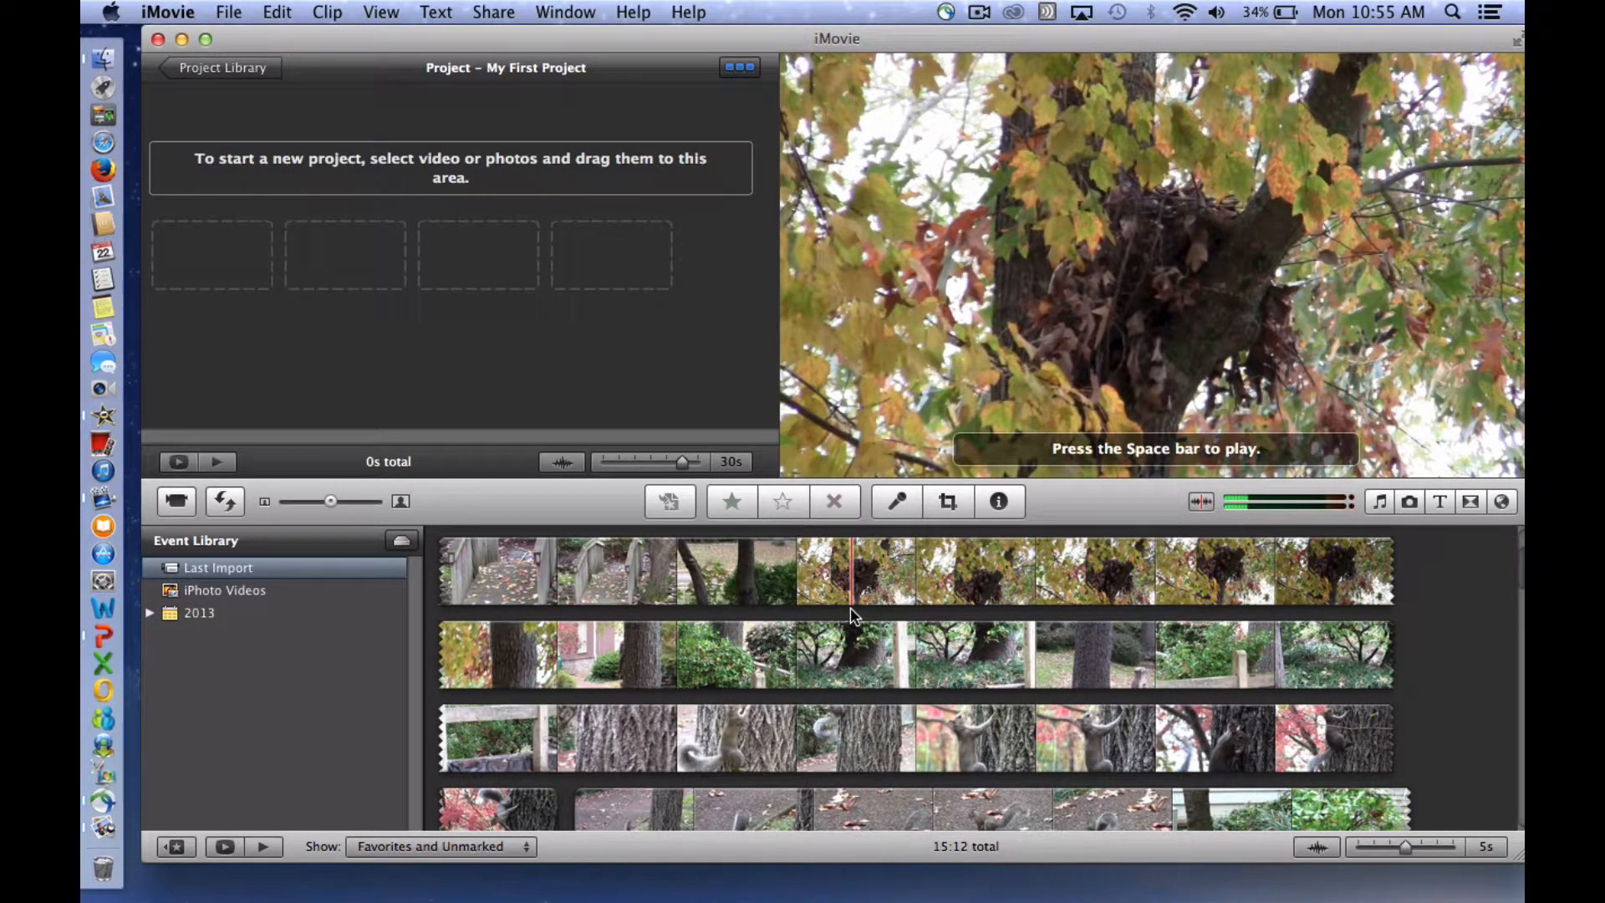
# Select an event range of about 2:01.8, from the fenced leafy path to the squirrel among the red leaves, and add it to My First Project
pyautogui.click(819, 571)
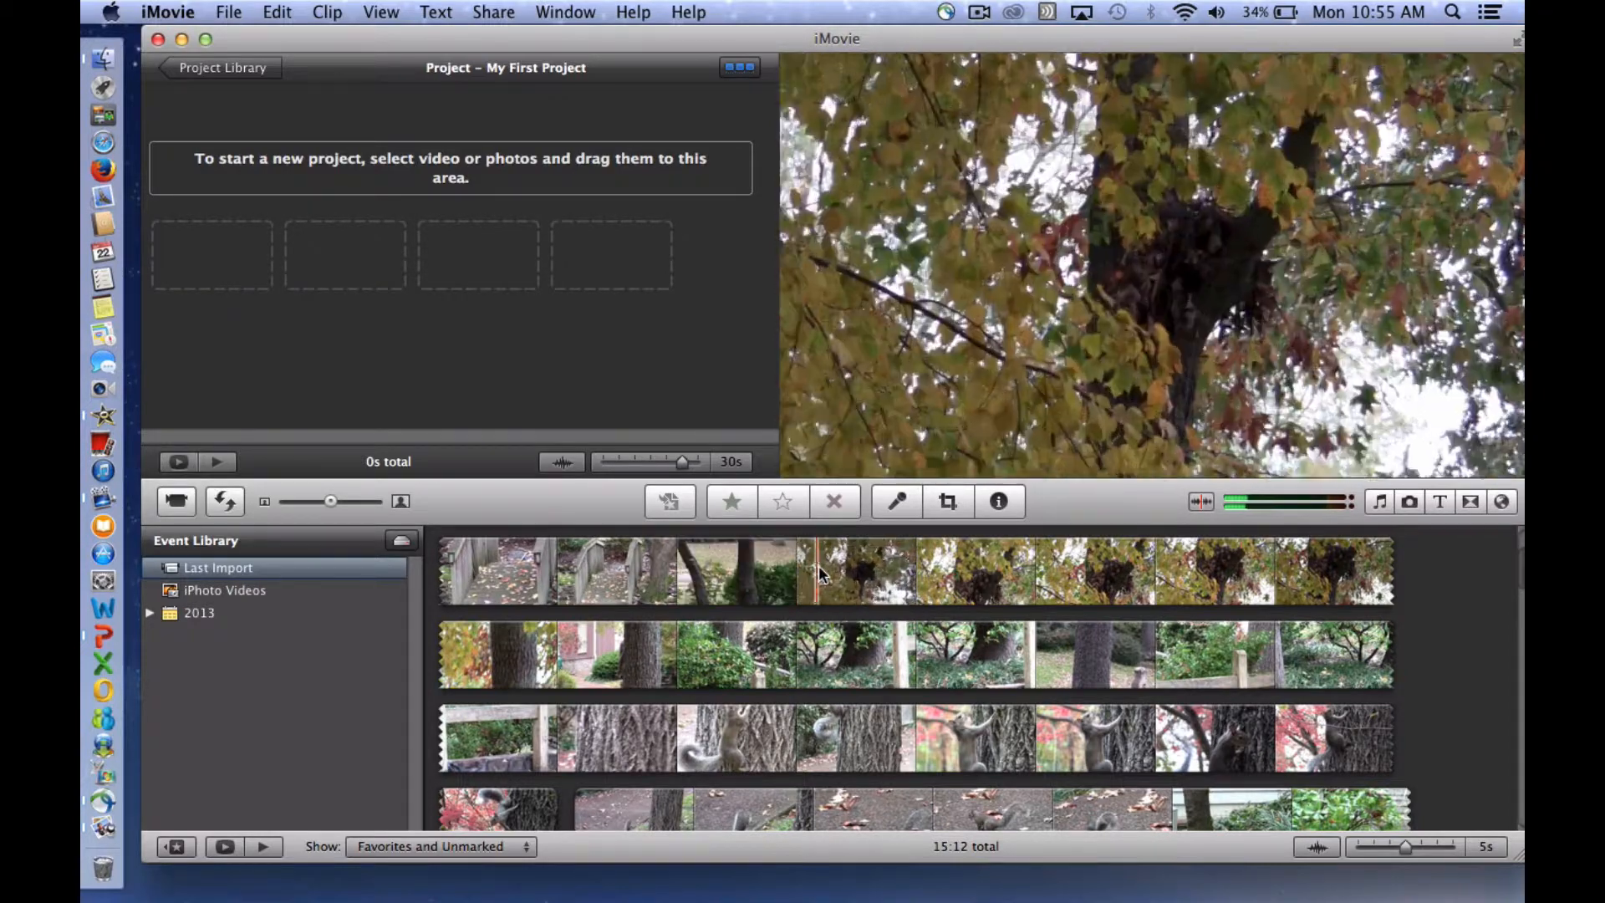
pyautogui.moveTo(818, 572); pyautogui.dragTo(782, 572)
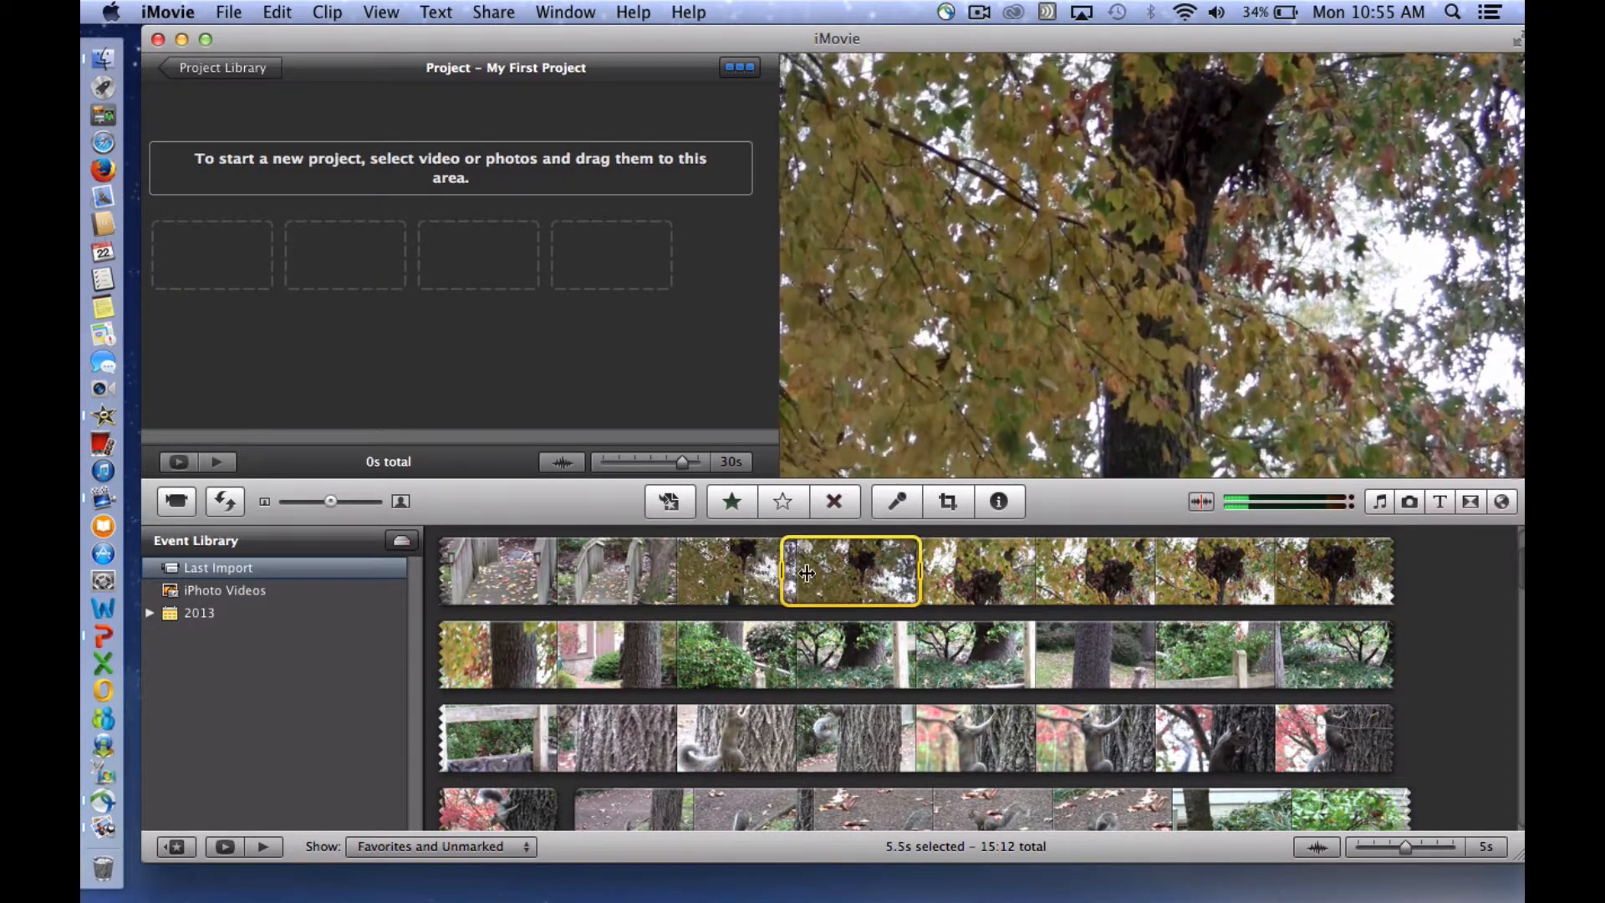
pyautogui.moveTo(935, 577); pyautogui.dragTo(952, 792)
pyautogui.moveTo(782, 573); pyautogui.dragTo(214, 261)
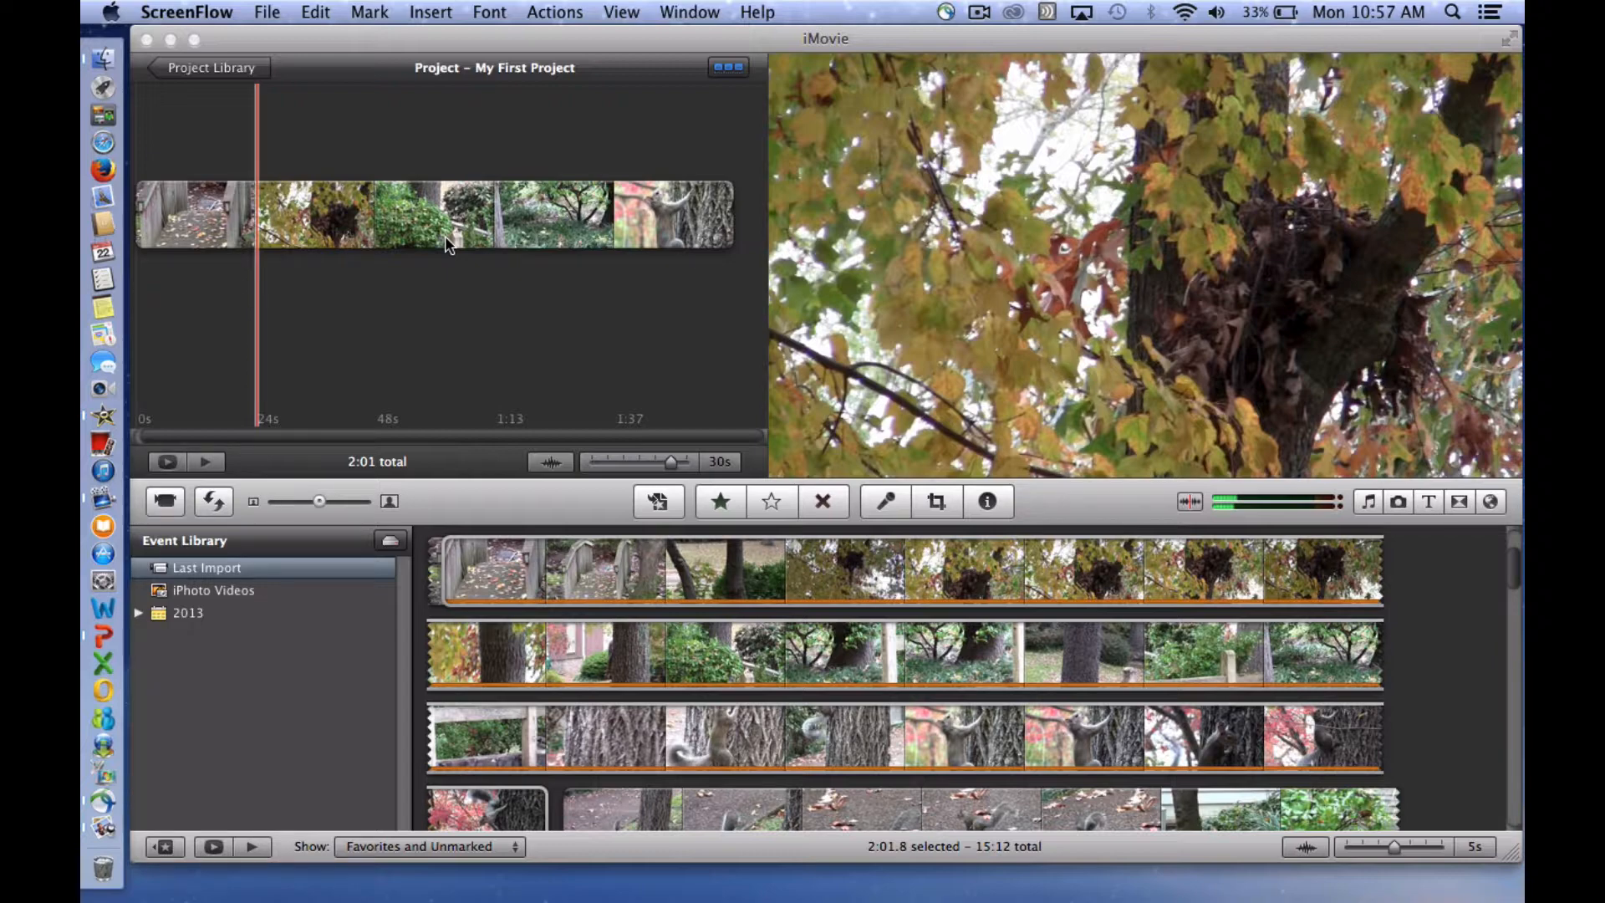
# Trim the wooden bridge footage off the start of the project clip, keeping a 1:53.3 selection that begins at the two tree trunks
pyautogui.click(304, 194)
pyautogui.click(212, 226)
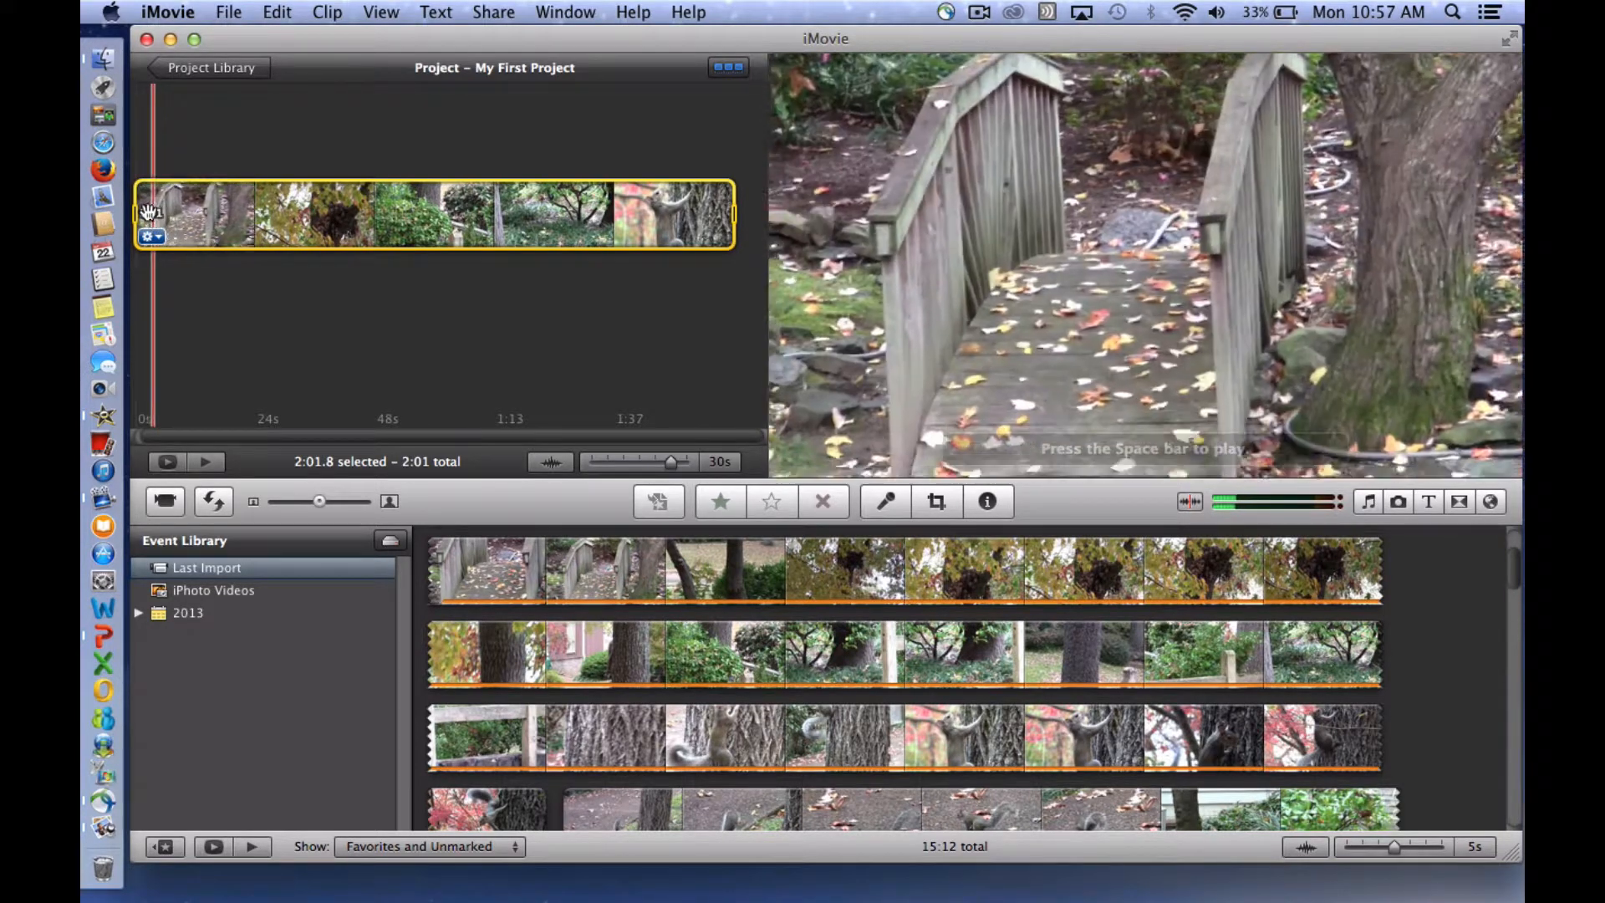
pyautogui.click(138, 209)
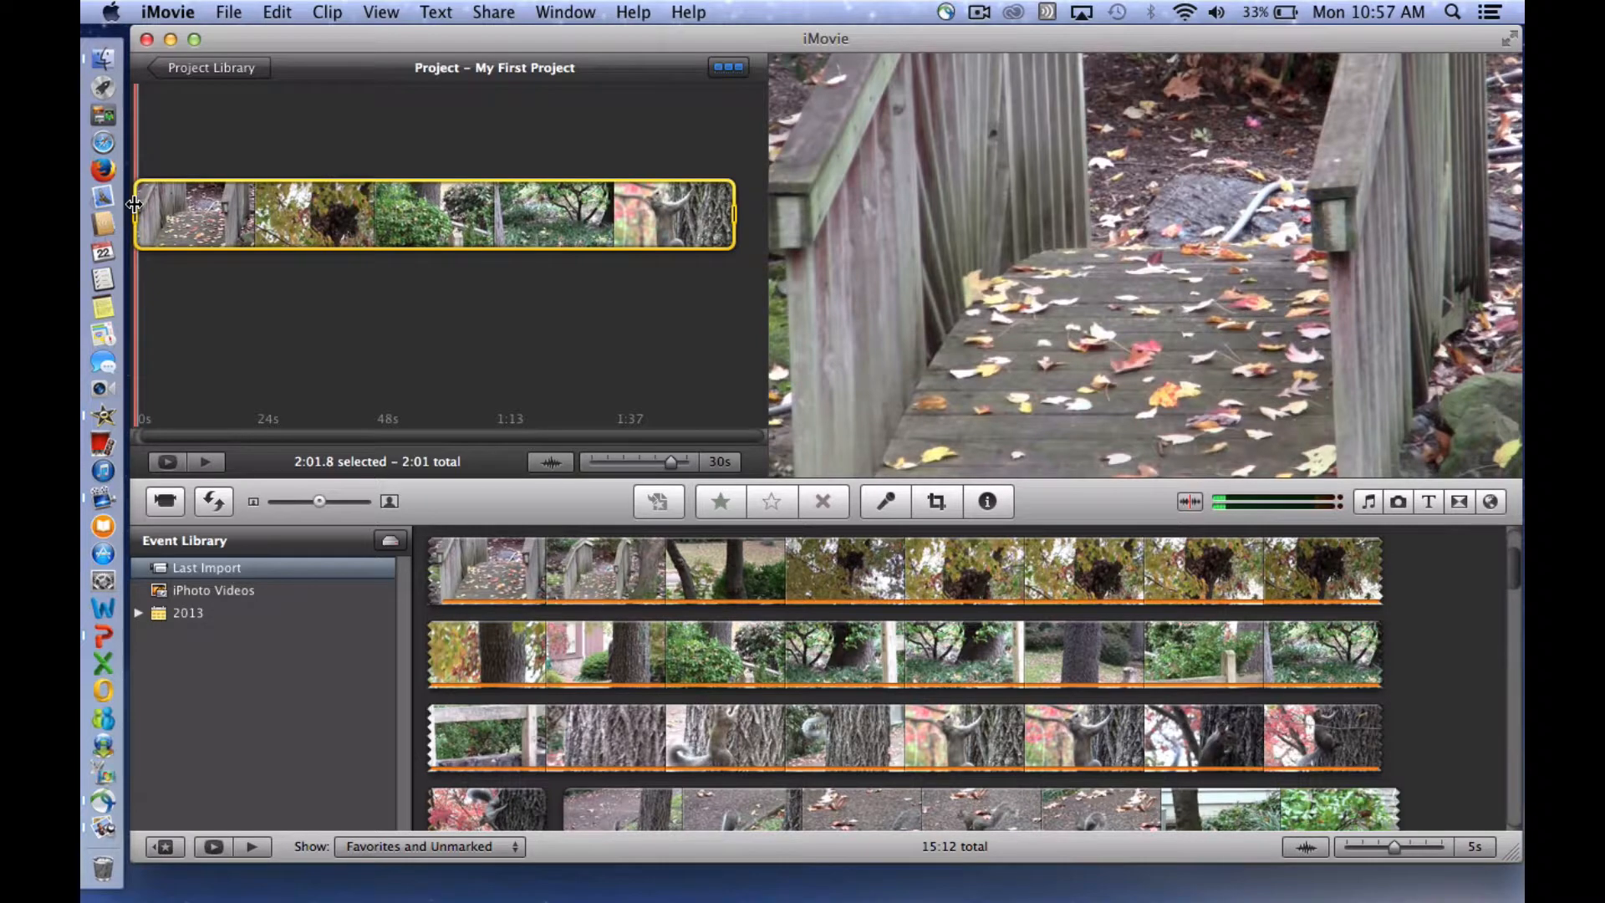
pyautogui.press('space')
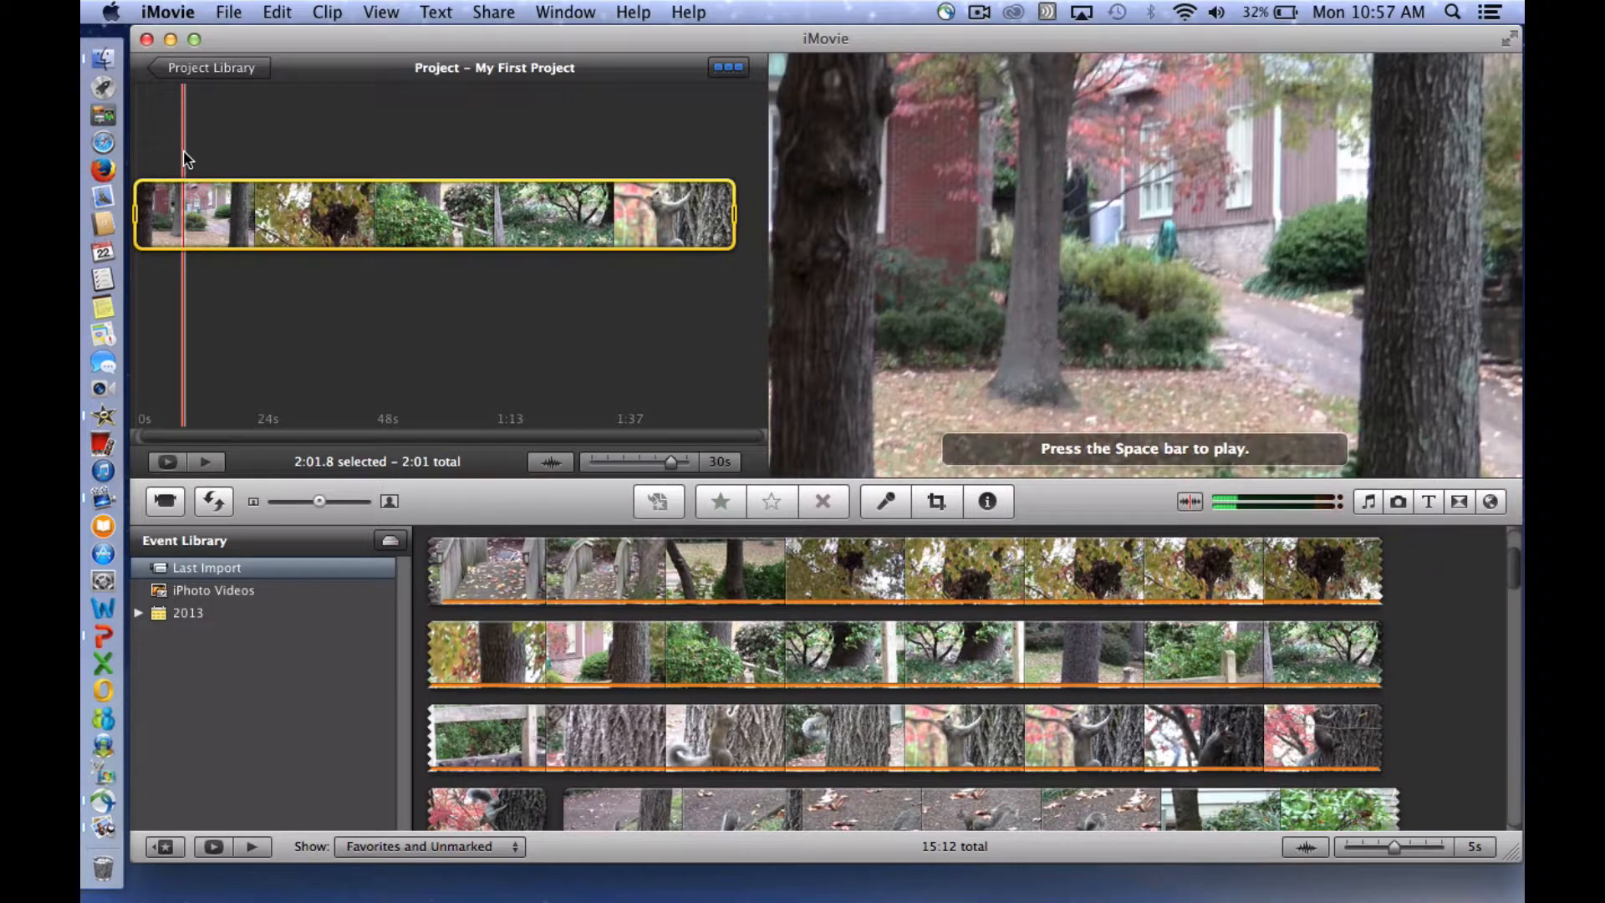
pyautogui.moveTo(138, 215); pyautogui.dragTo(177, 213)
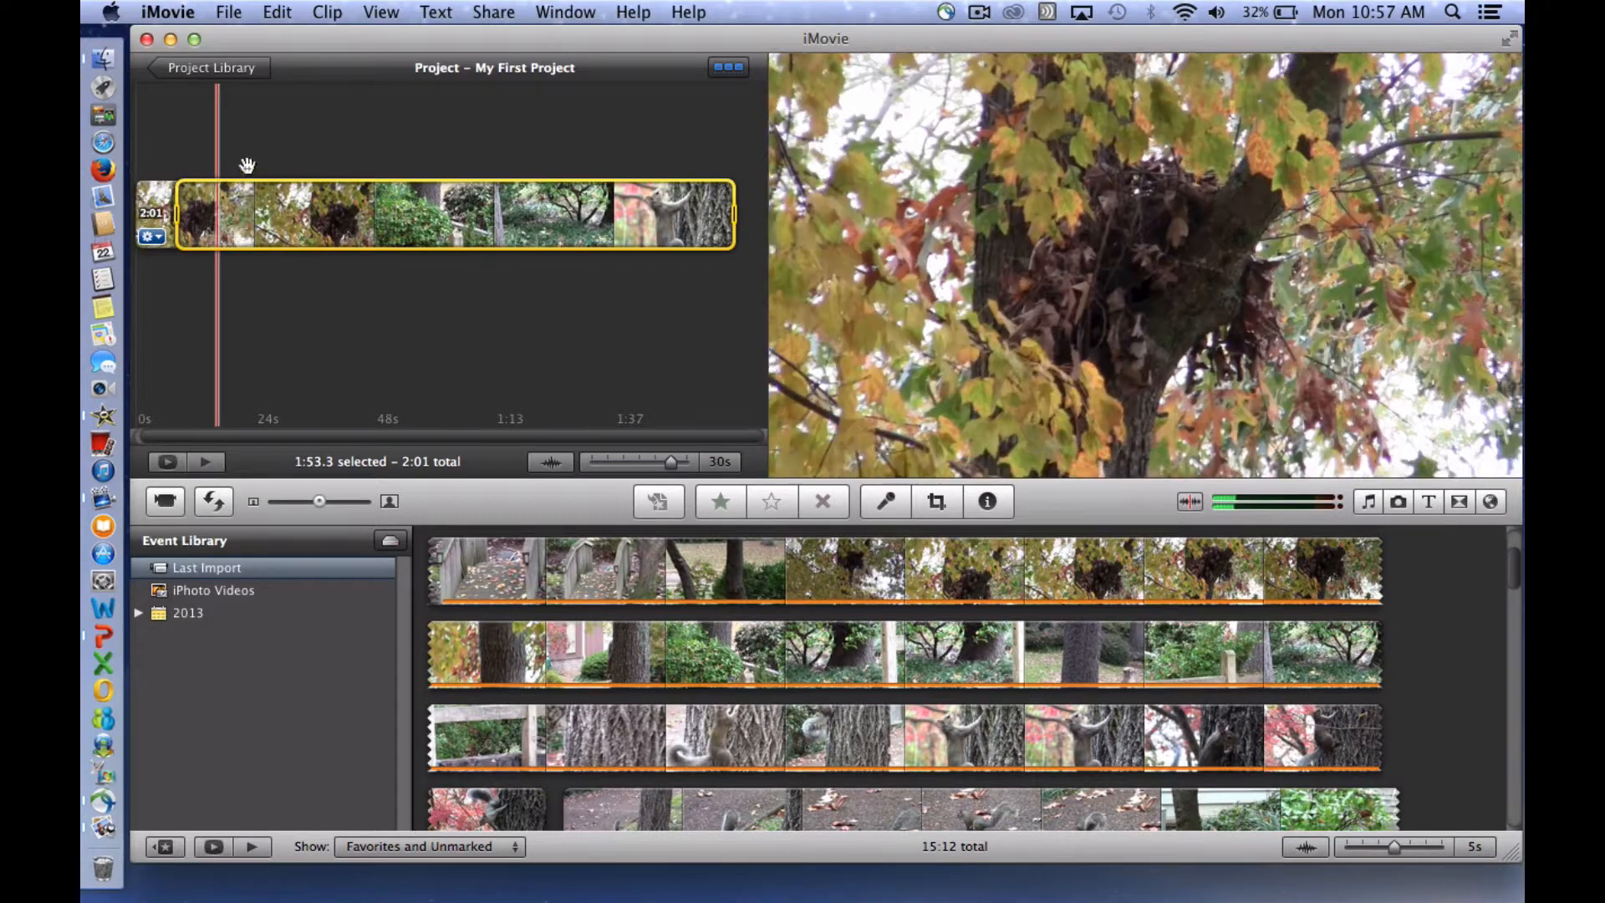
pyautogui.click(326, 17)
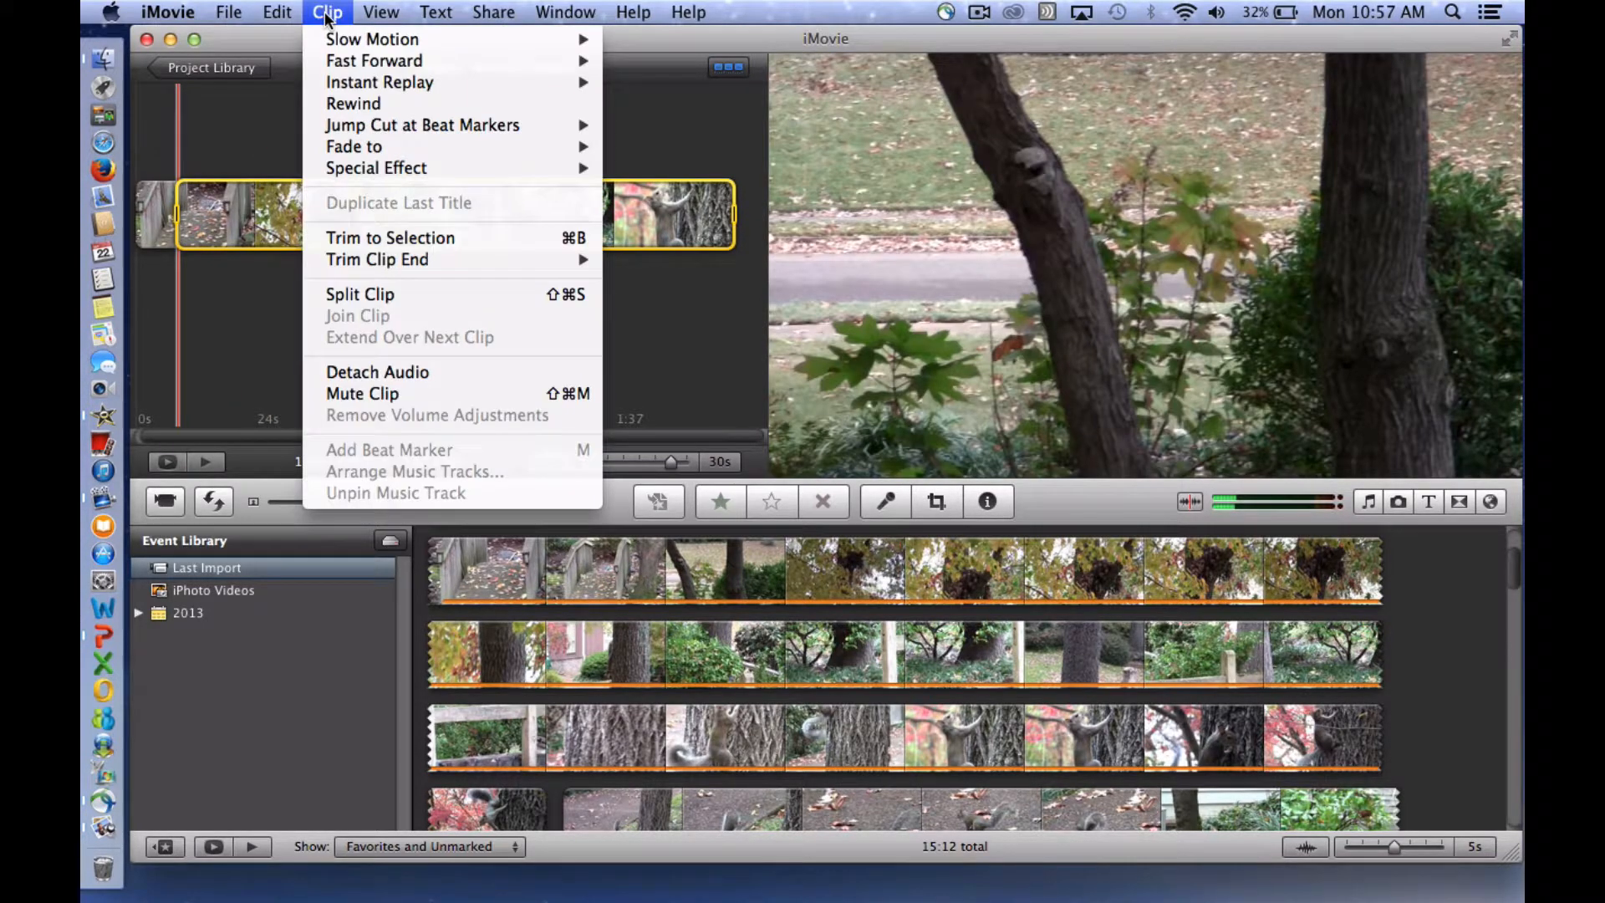
pyautogui.click(361, 234)
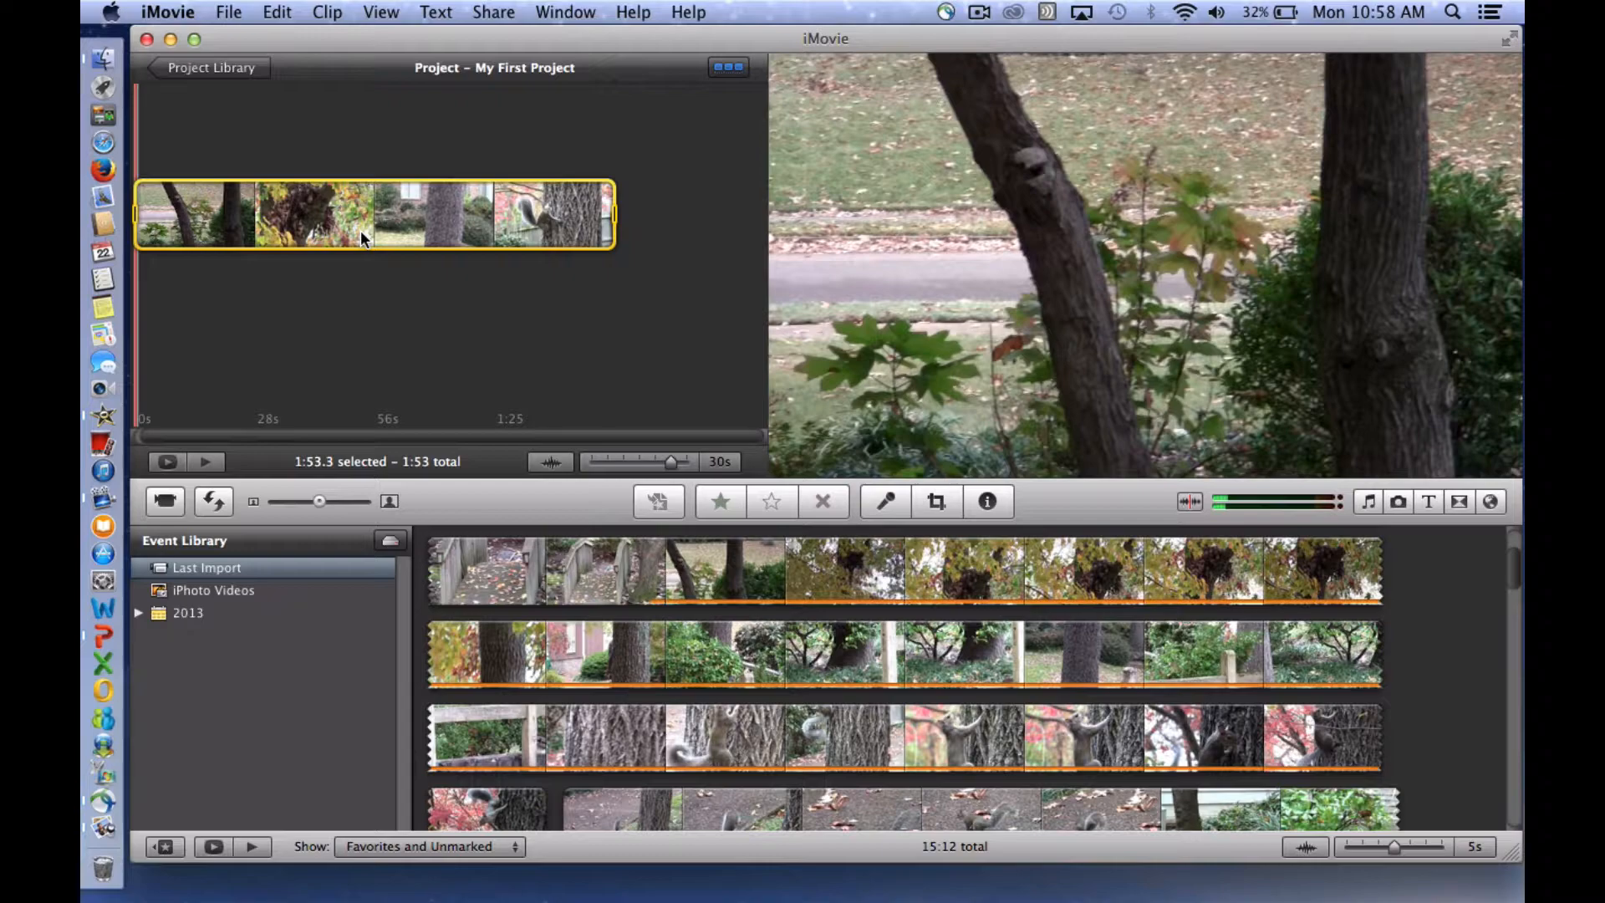
# Play through the trimmed project clip to its squirrel shots and trim its end, keeping a selection of 1:44.6
pyautogui.press('space')
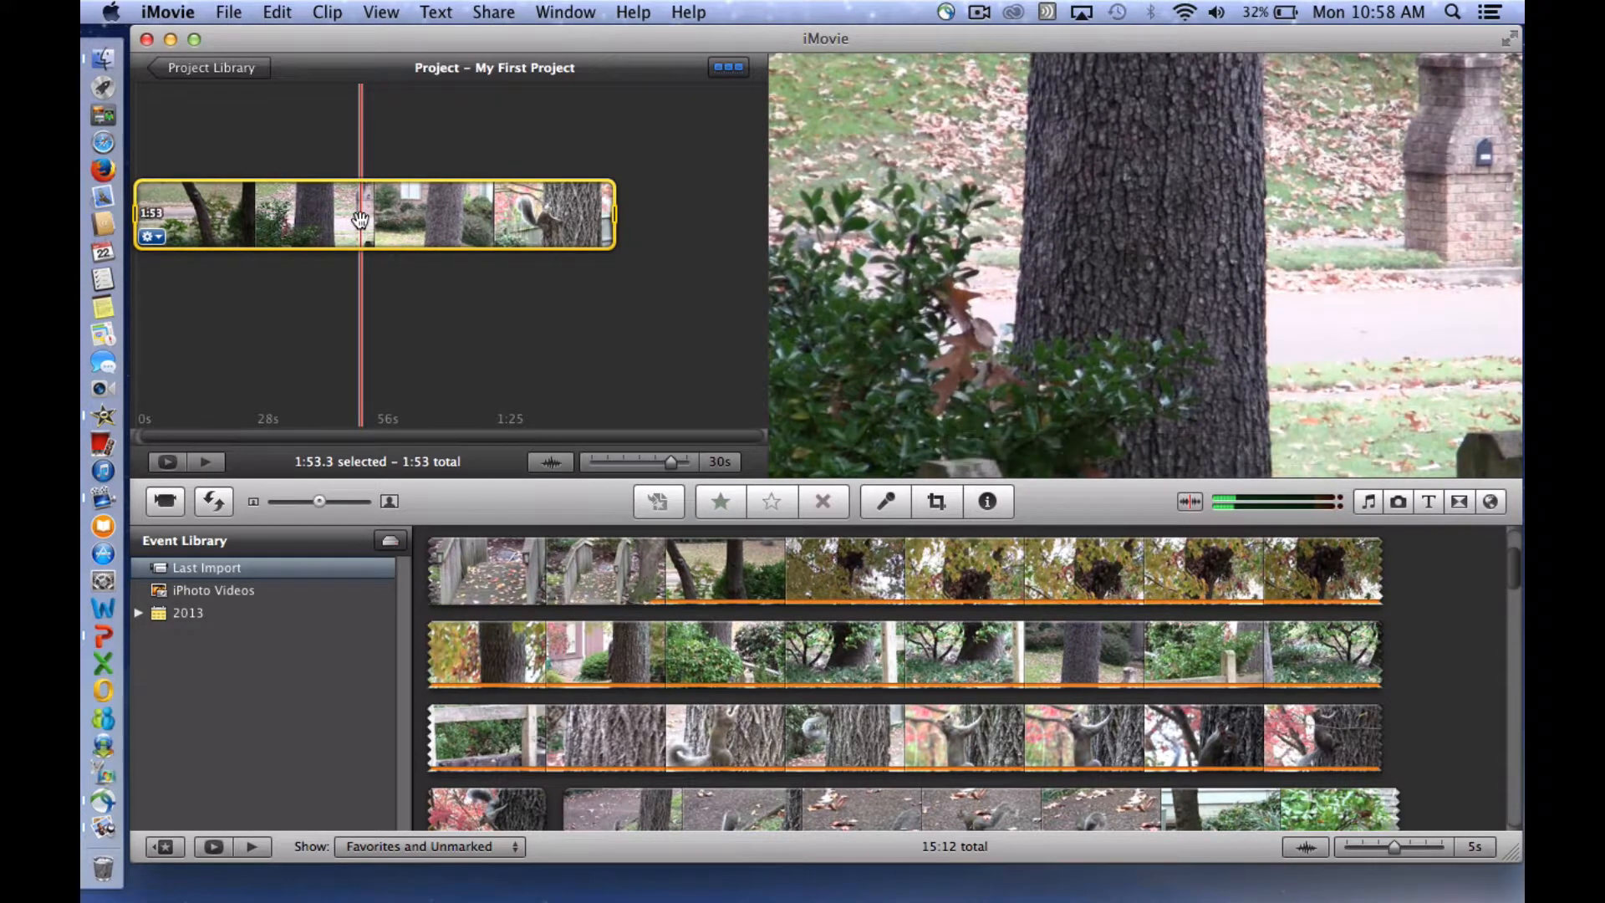
pyautogui.press('space')
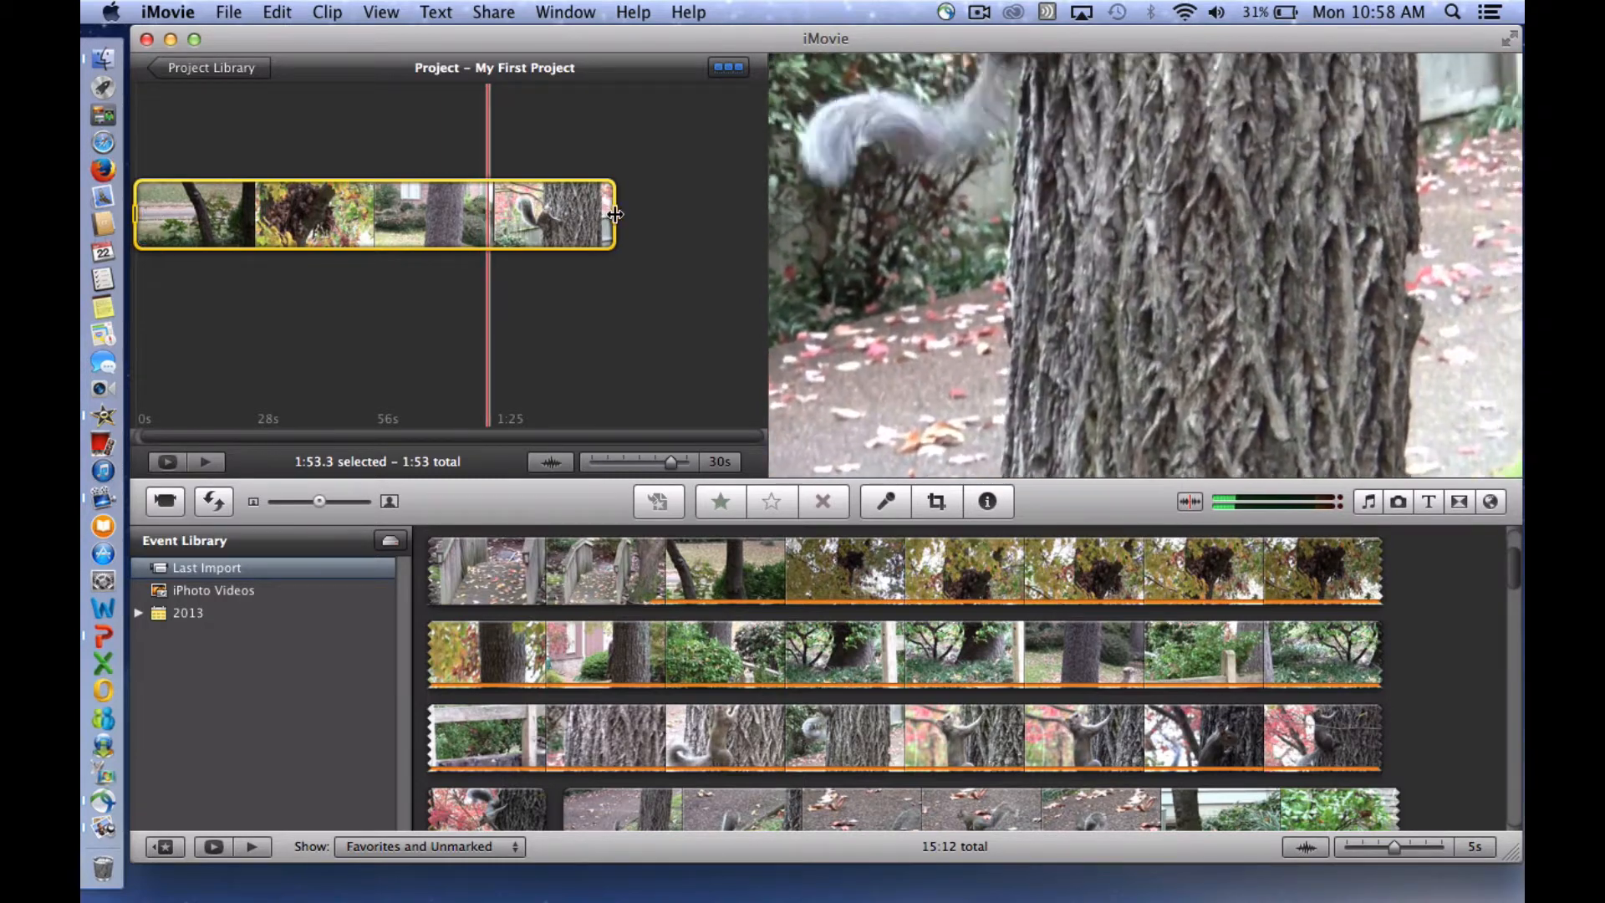
pyautogui.click(554, 213)
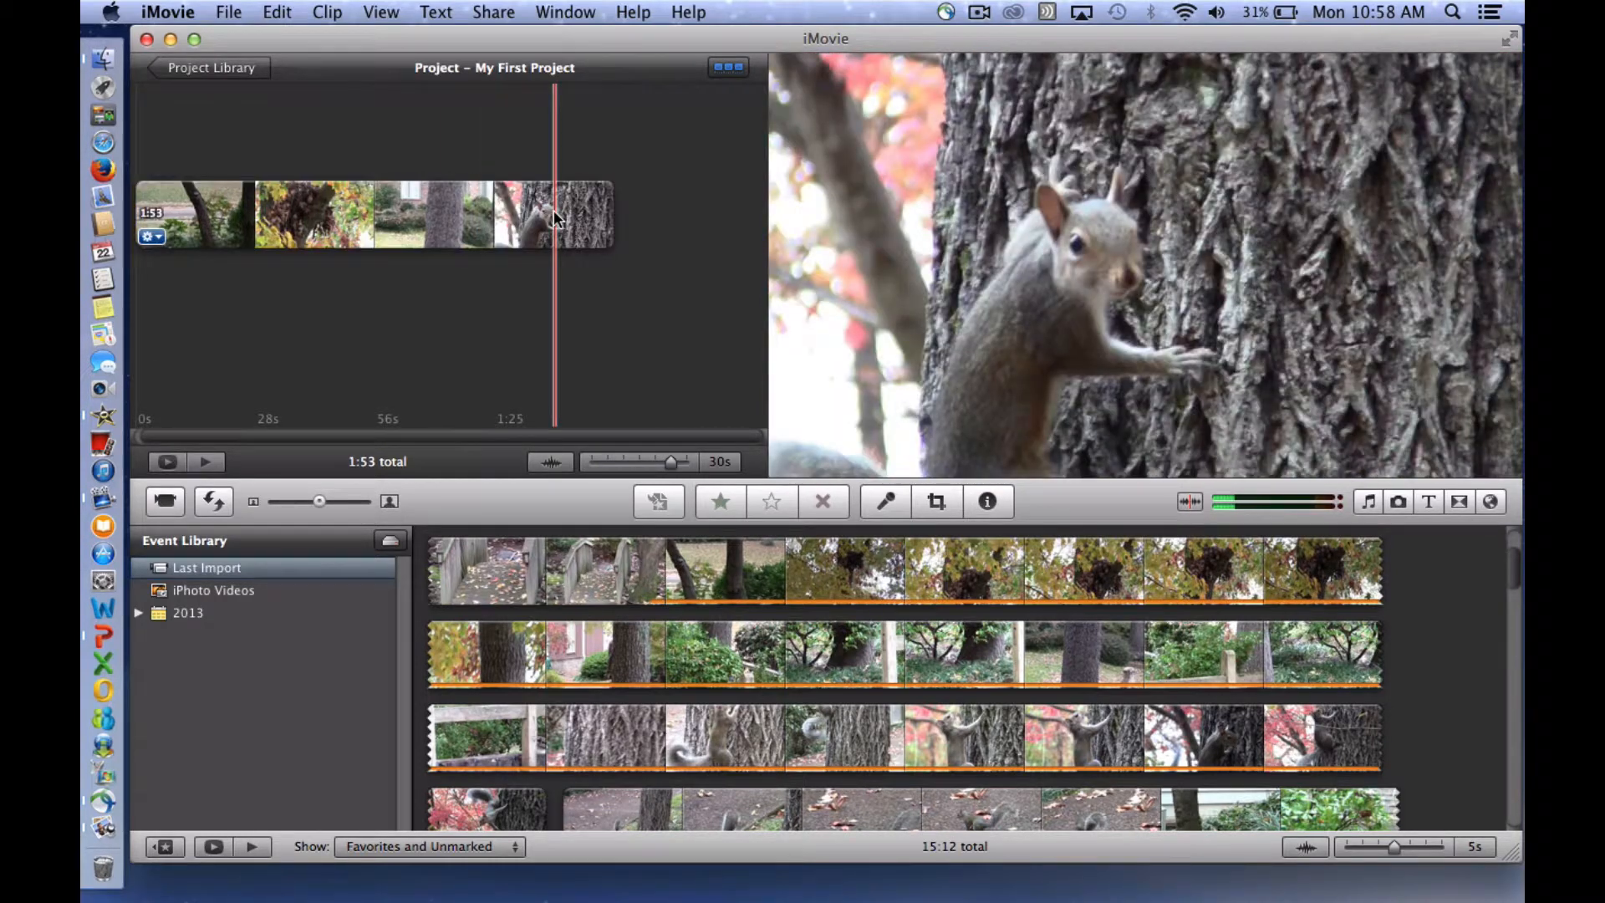
pyautogui.press('space')
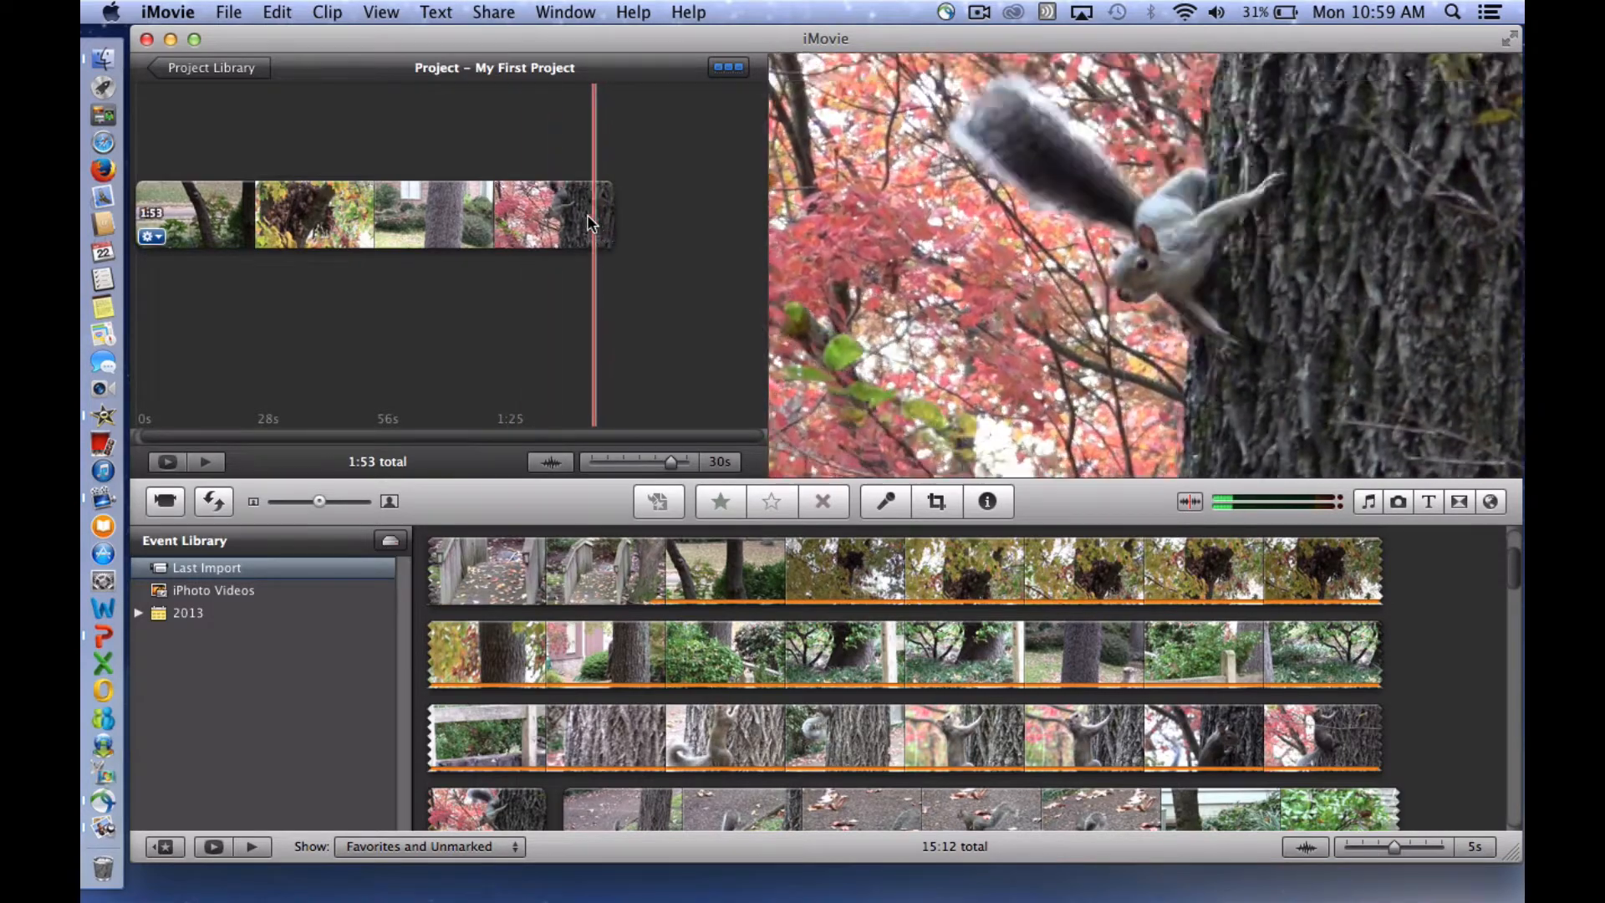
pyautogui.click(550, 209)
pyautogui.moveTo(603, 216); pyautogui.dragTo(576, 216)
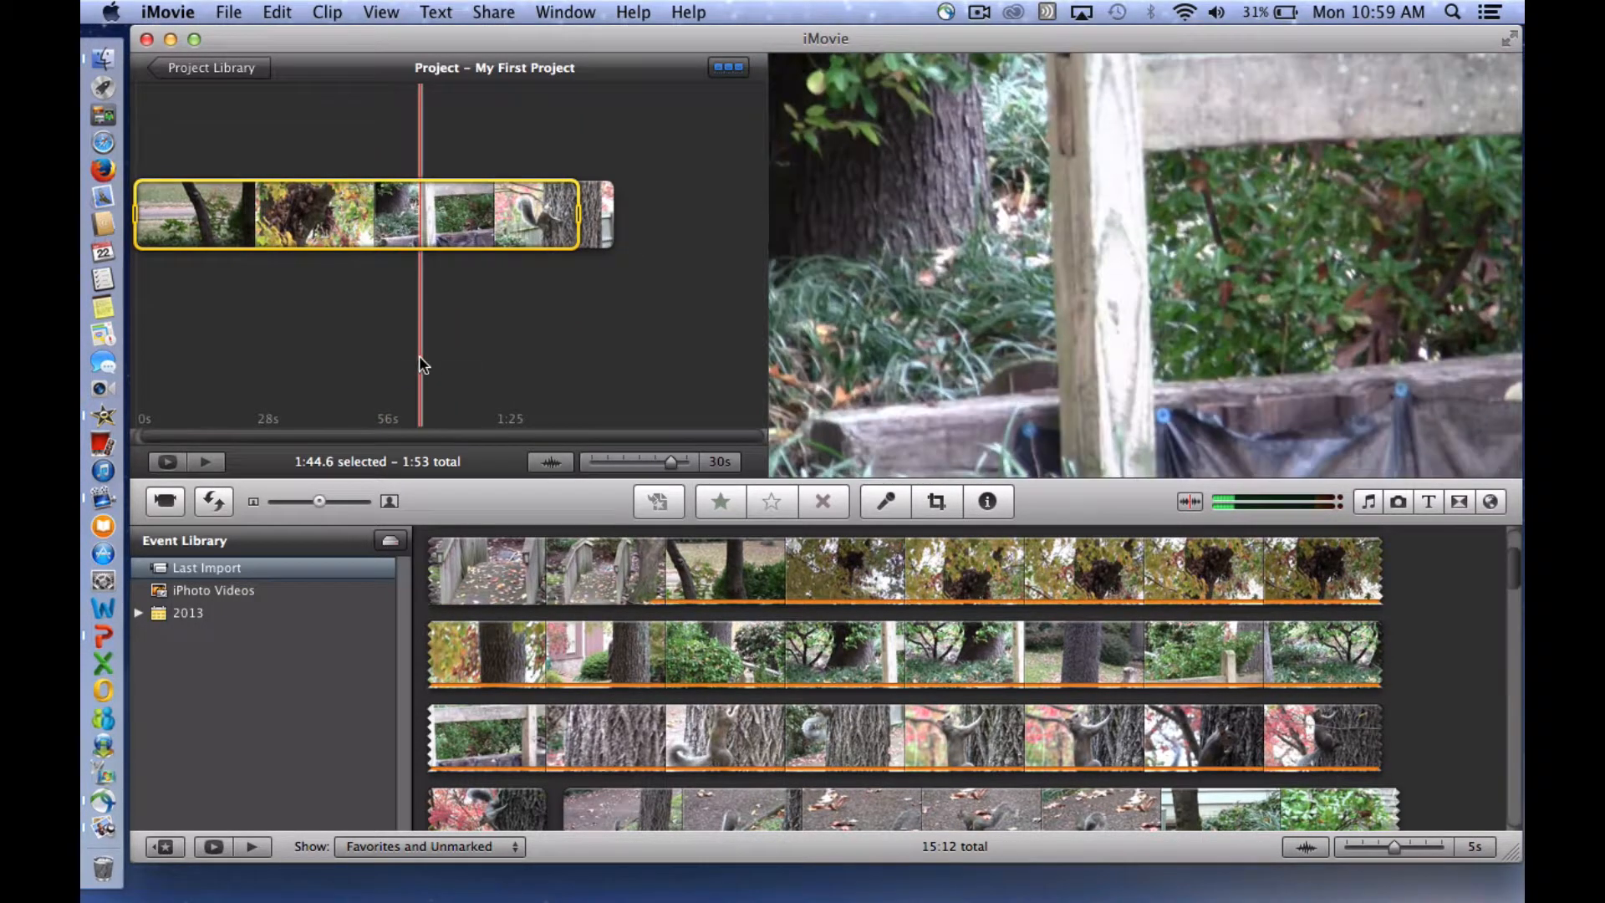
pyautogui.click(275, 11)
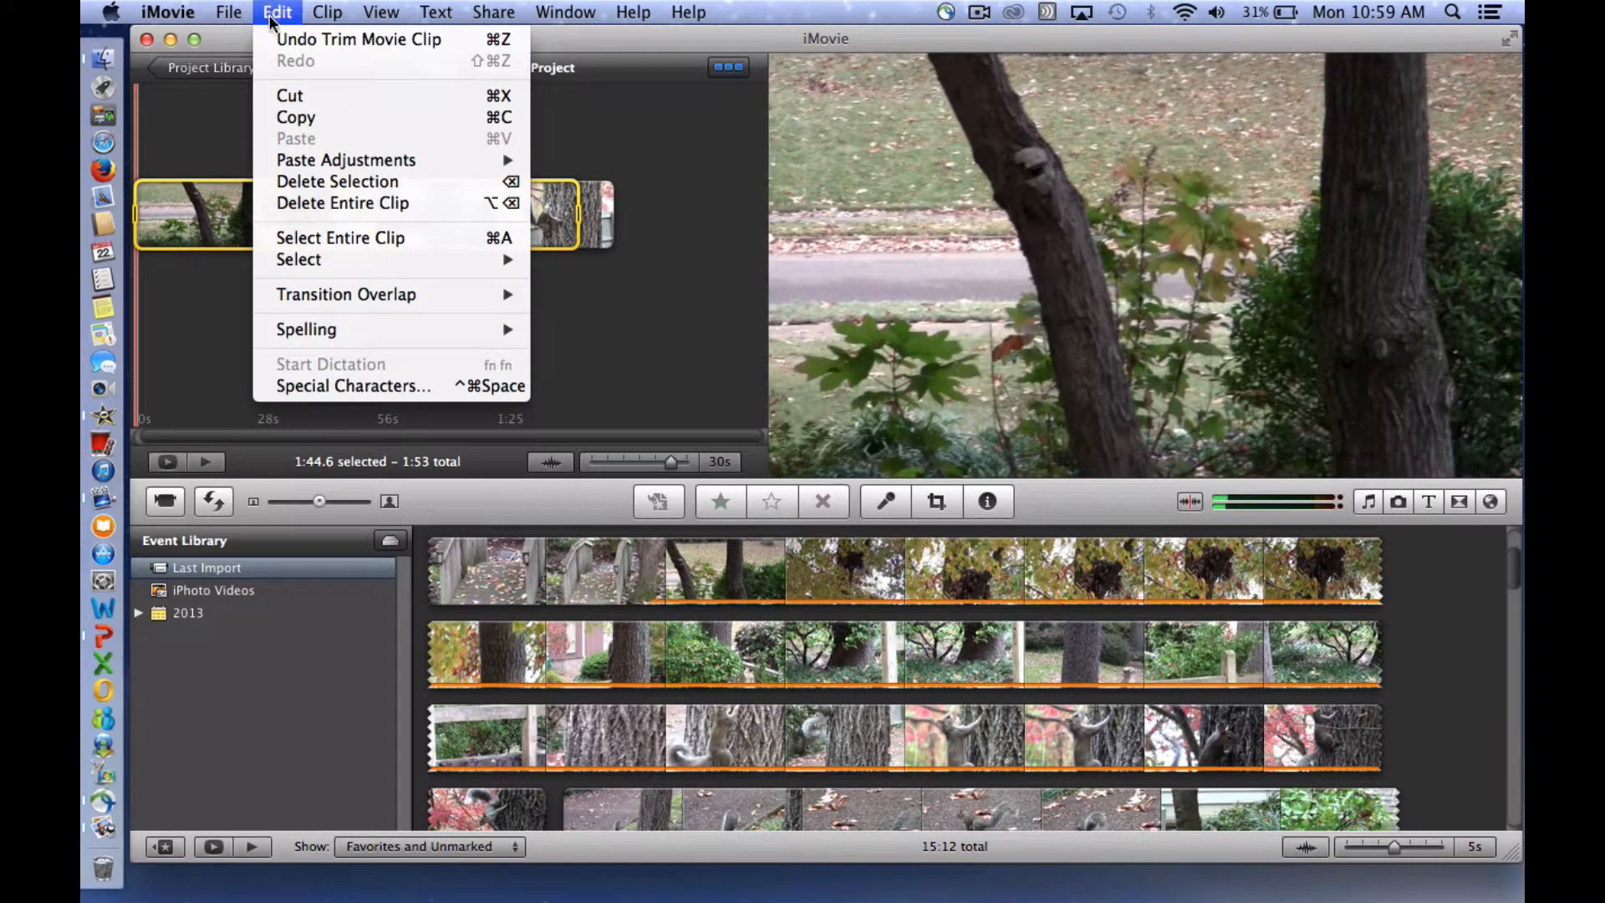
pyautogui.moveTo(319, 15)
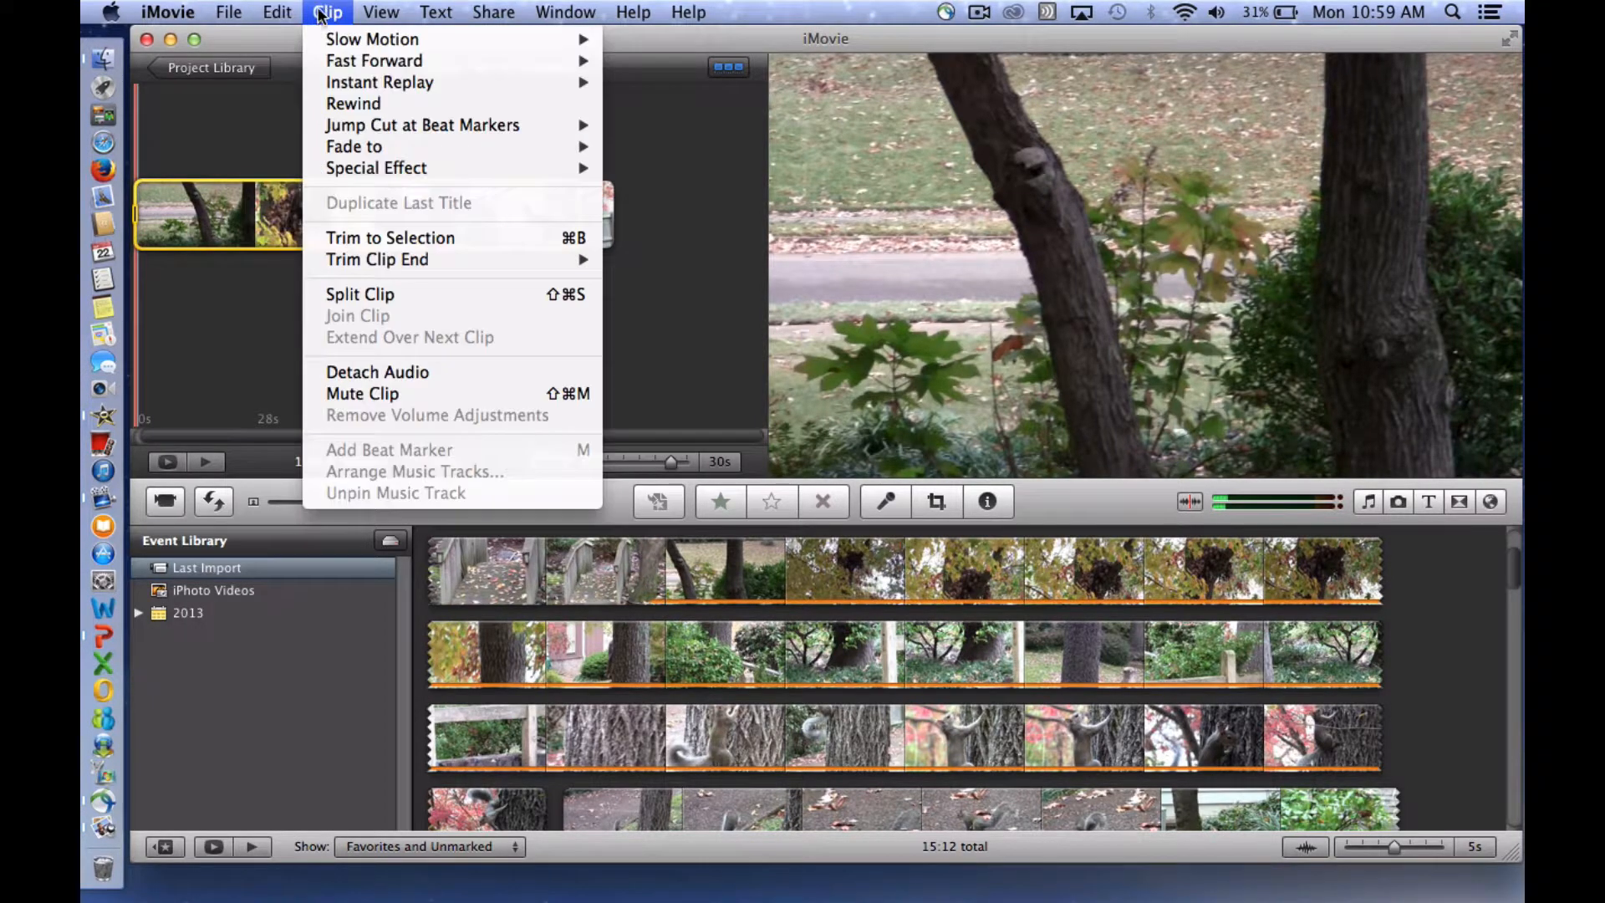
pyautogui.click(376, 239)
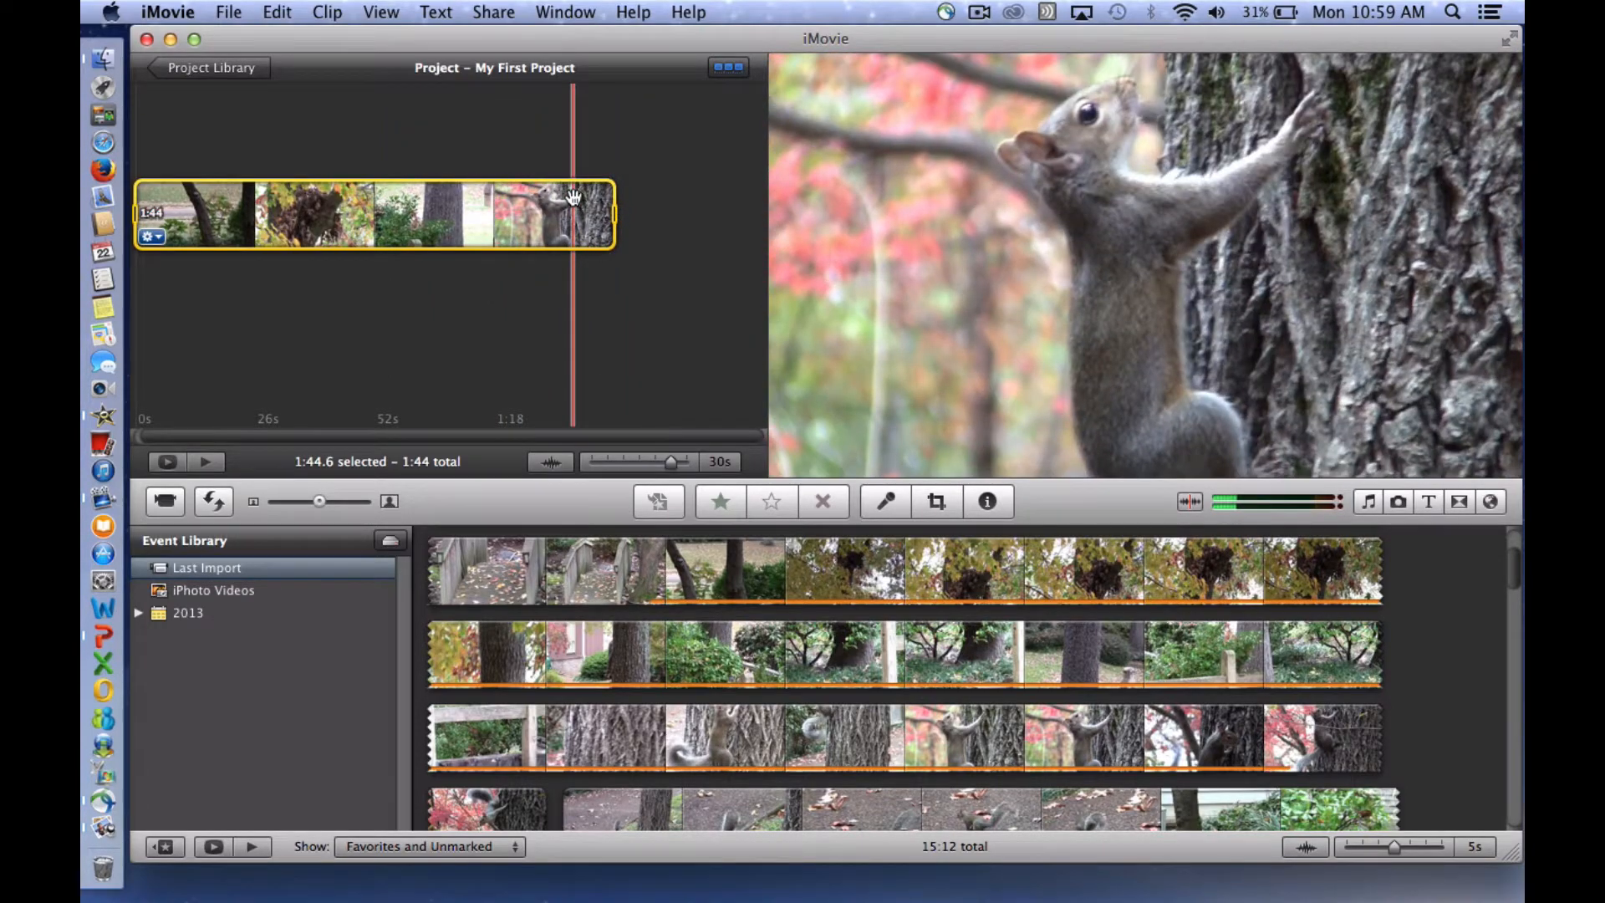
pyautogui.click(486, 282)
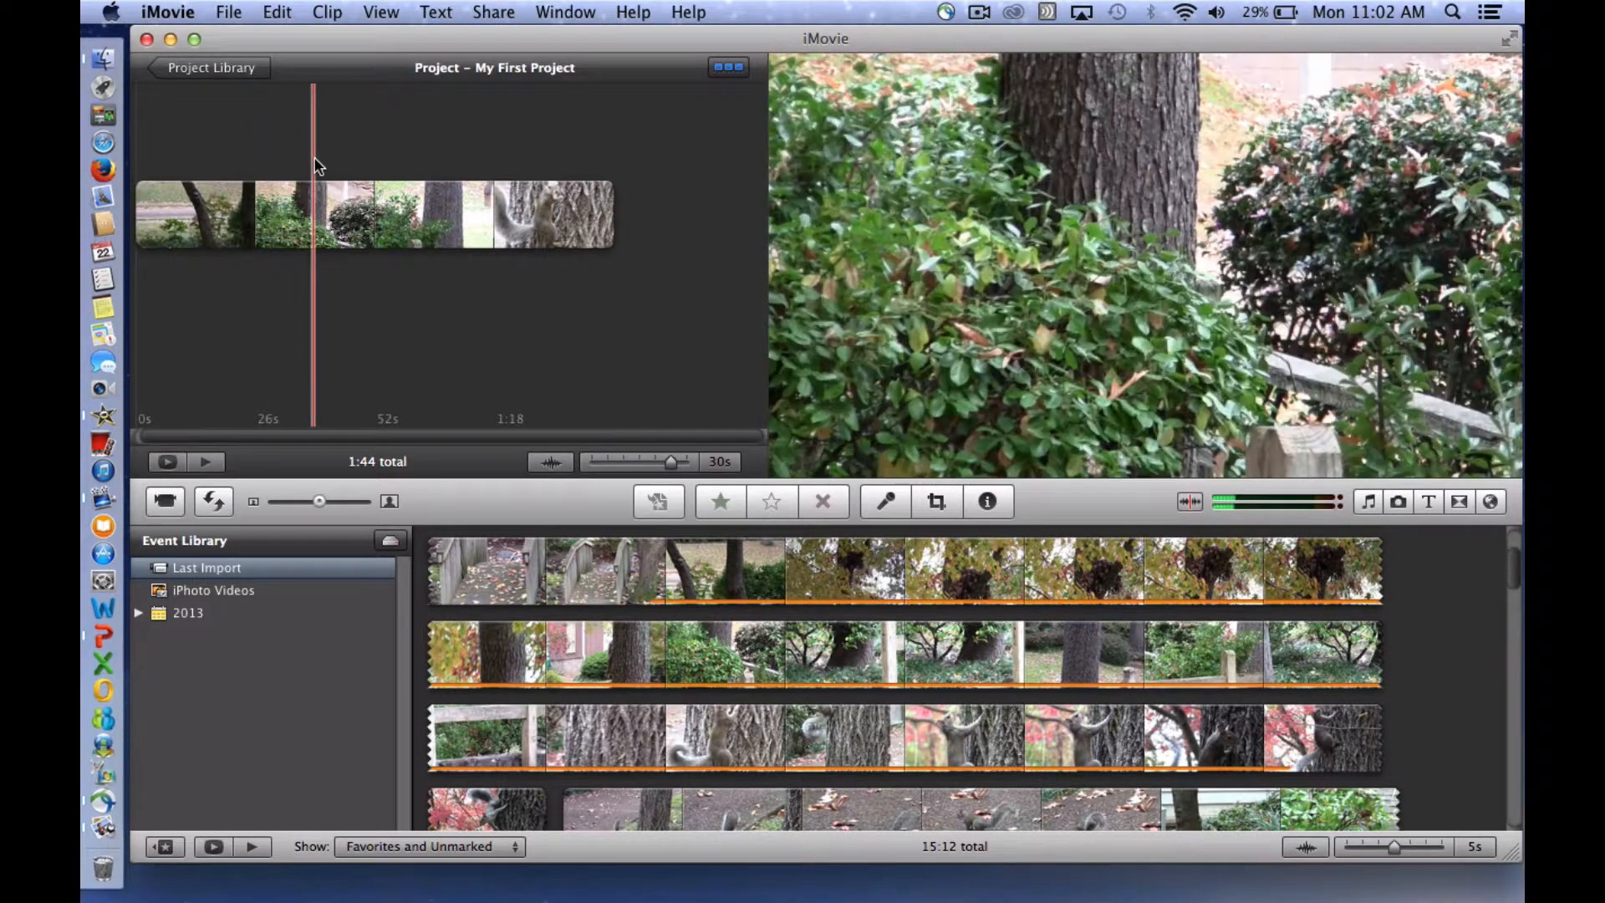
# Export the movie to Documents as "edTPA Clip 1 Student" in Medium size (640x360)
pyautogui.click(494, 13)
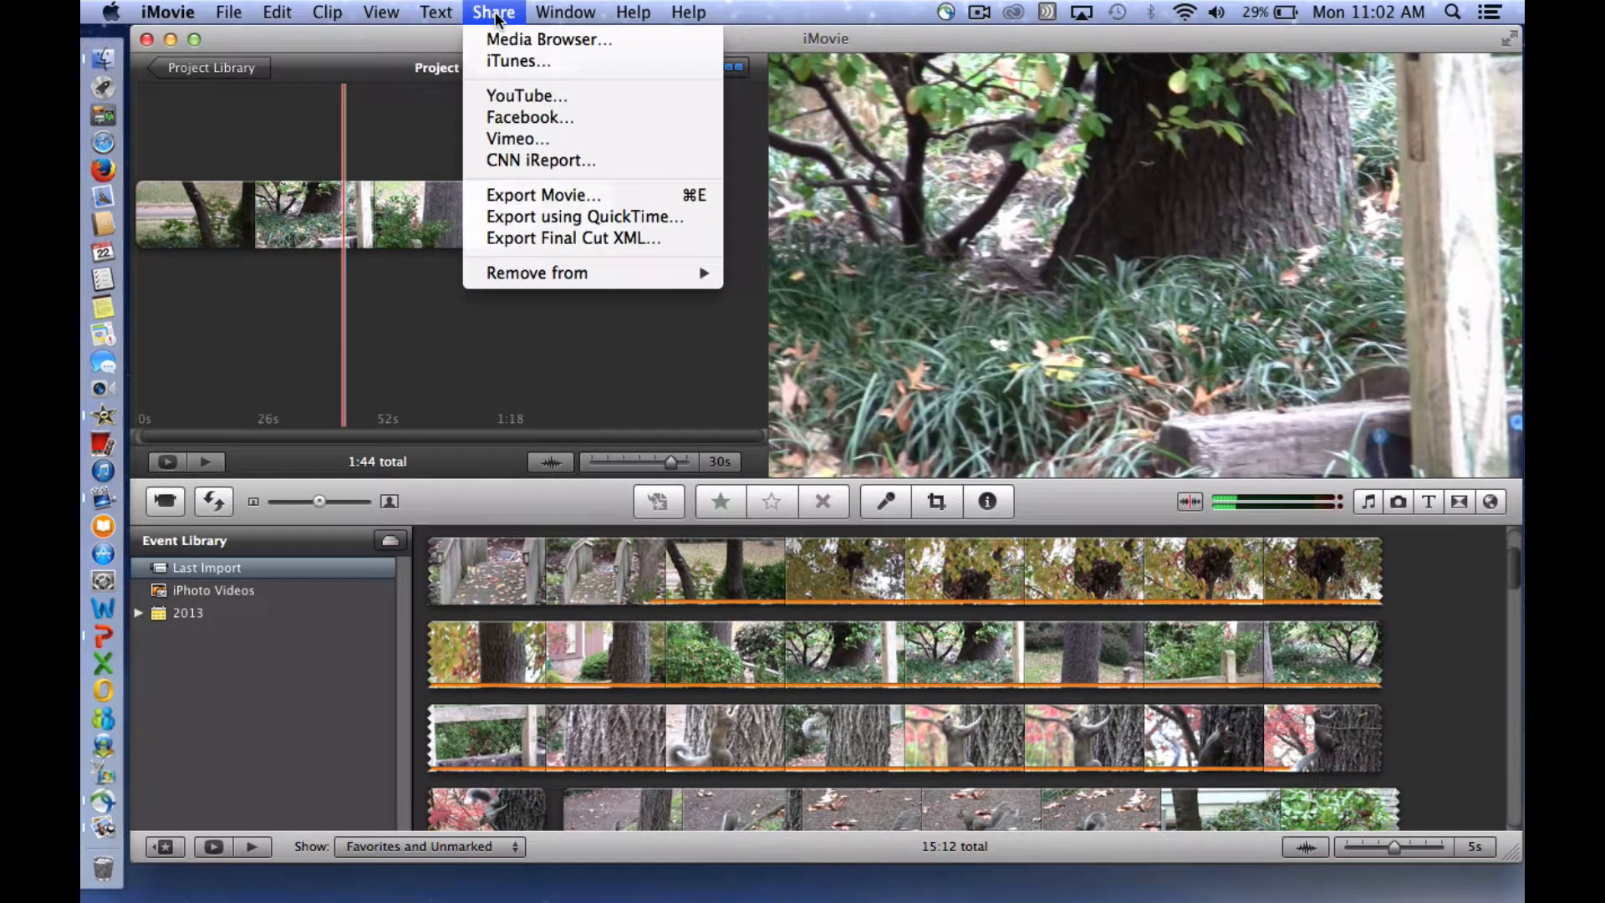
pyautogui.click(502, 197)
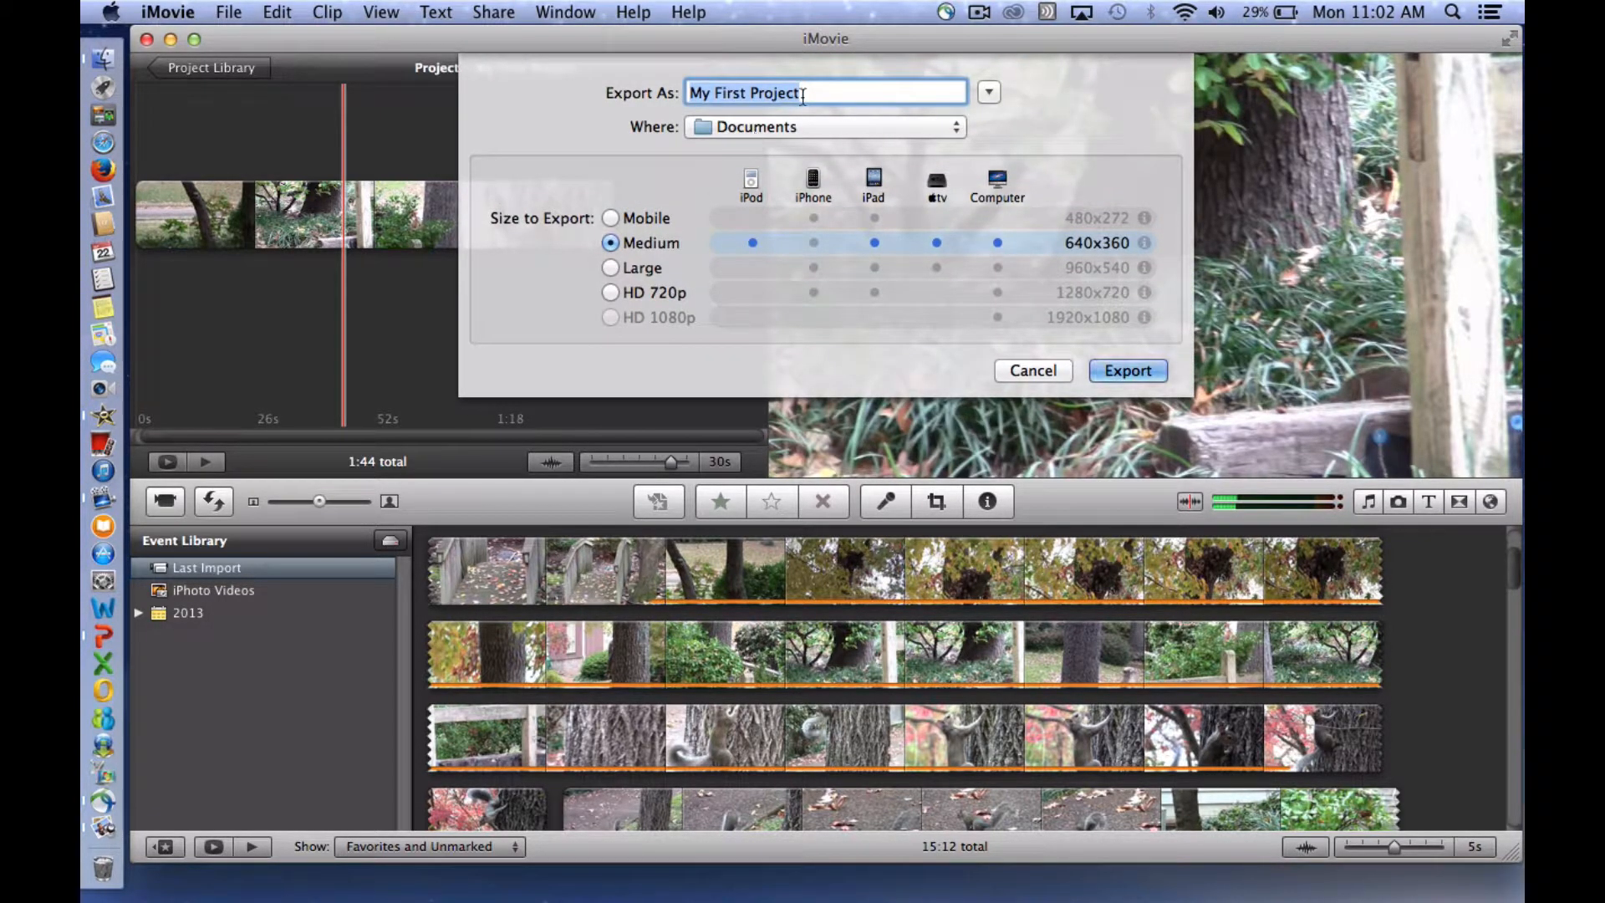
pyautogui.write('edTPA ')
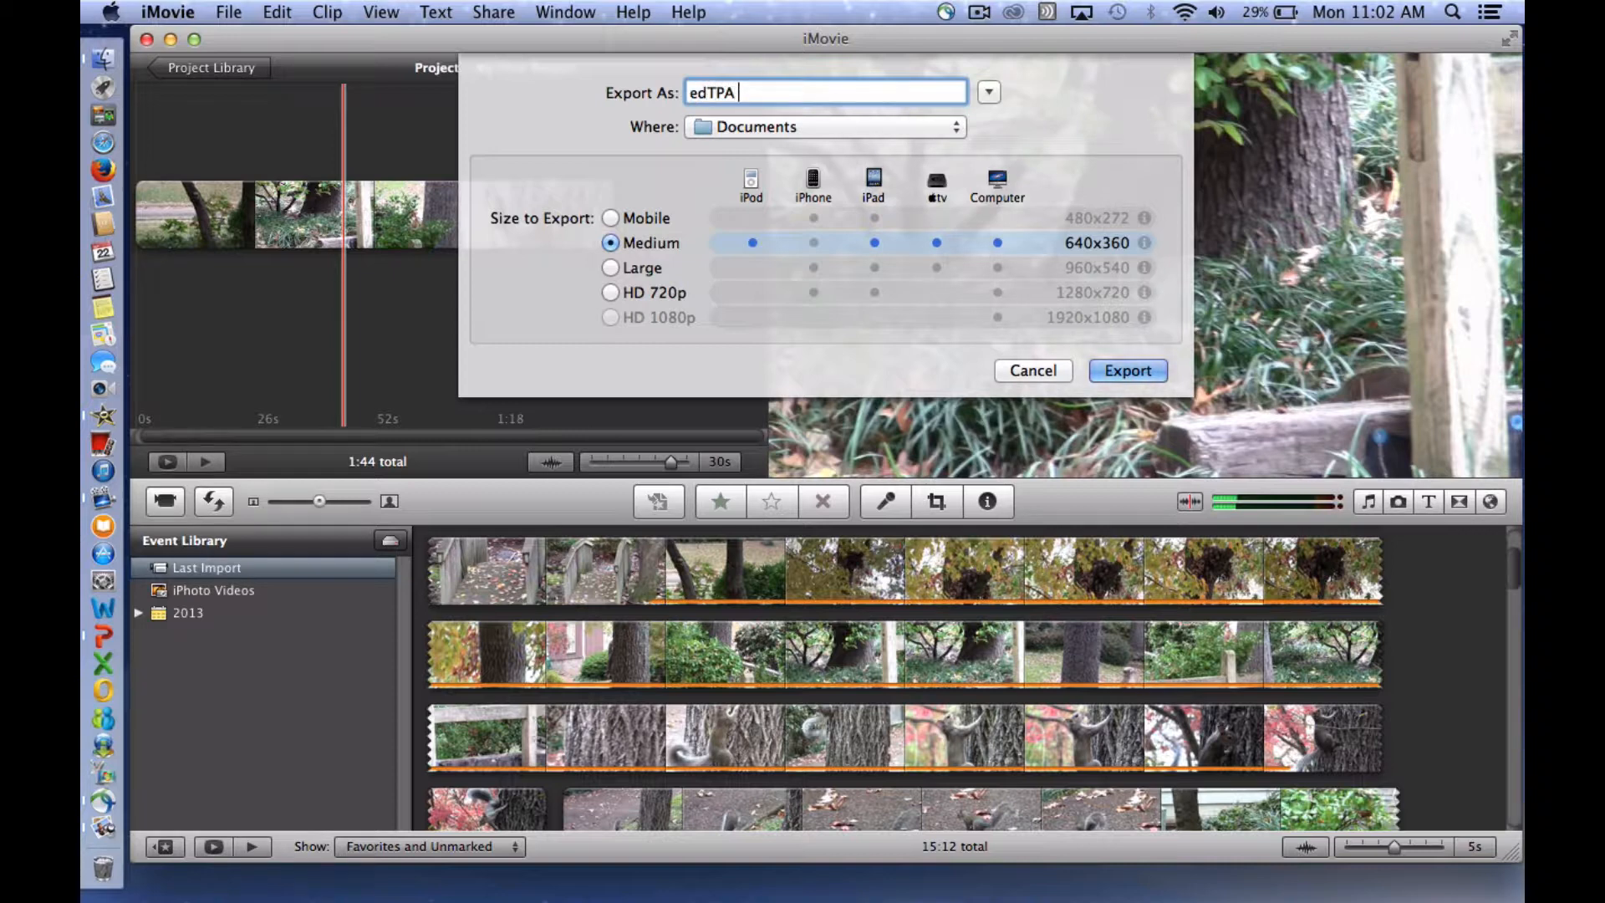
pyautogui.write('Clip 1 Student')
pyautogui.click(1136, 370)
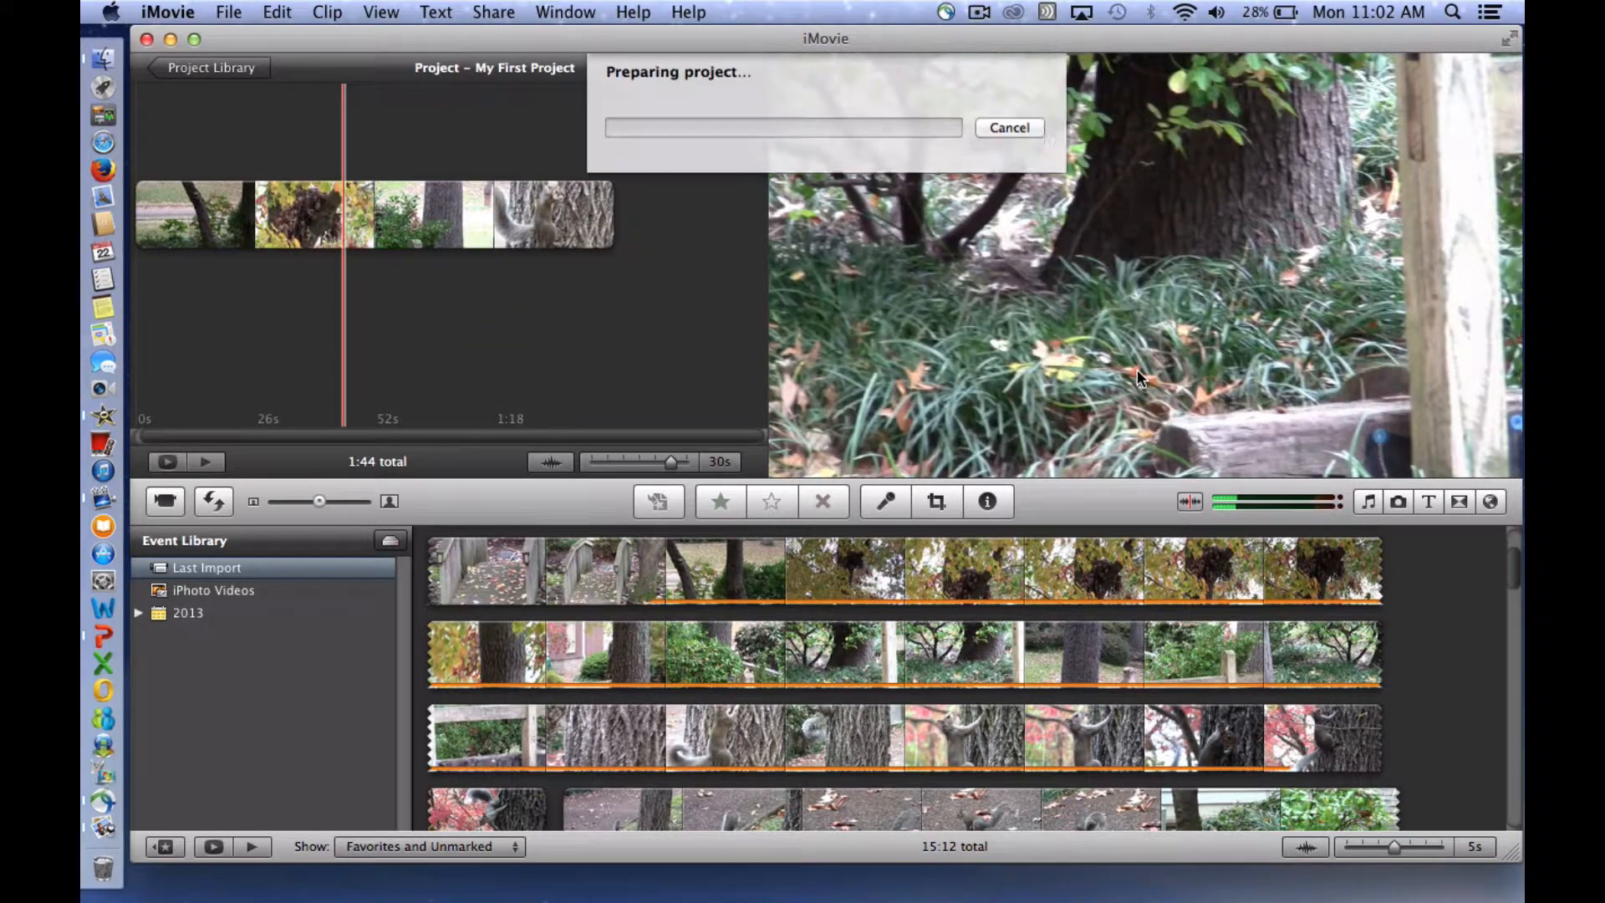